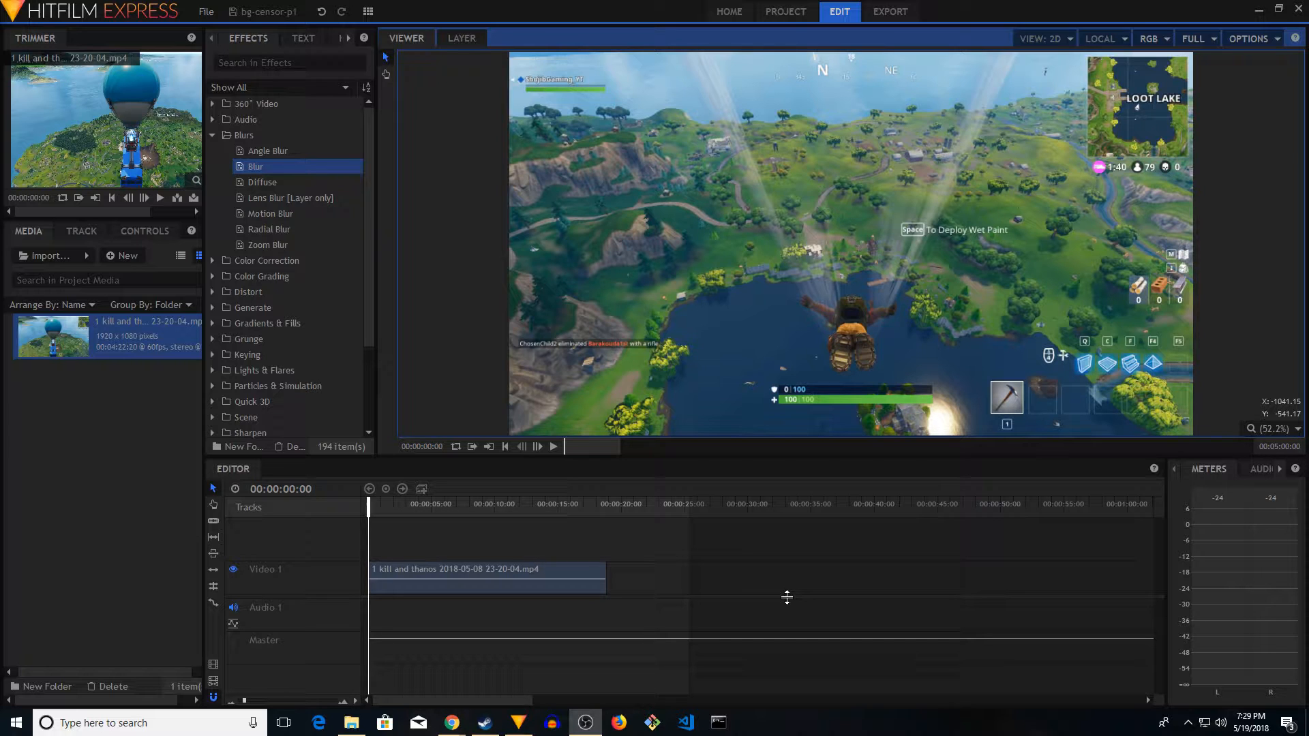
# Play and scrub through the gameplay clip to examine the character's movement, and return the playhead to the start
pyautogui.click(555, 446)
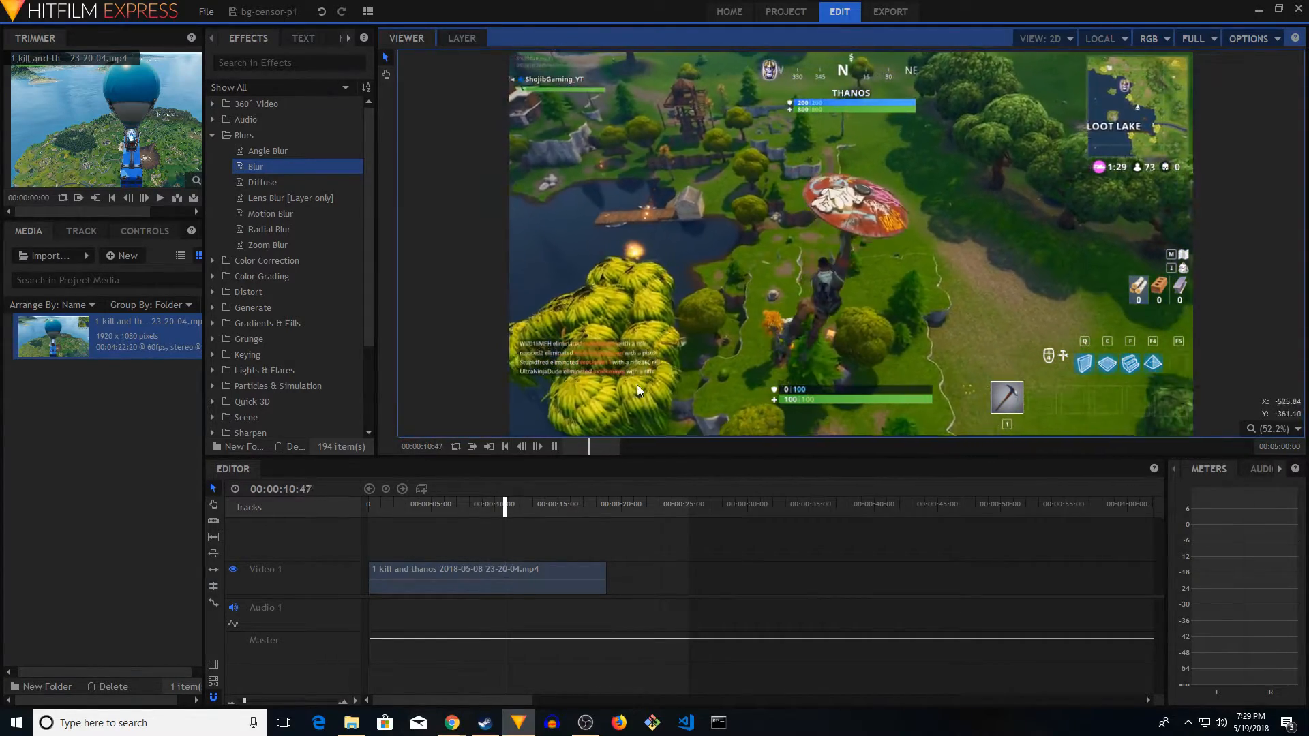
pyautogui.click(401, 505)
pyautogui.click(554, 448)
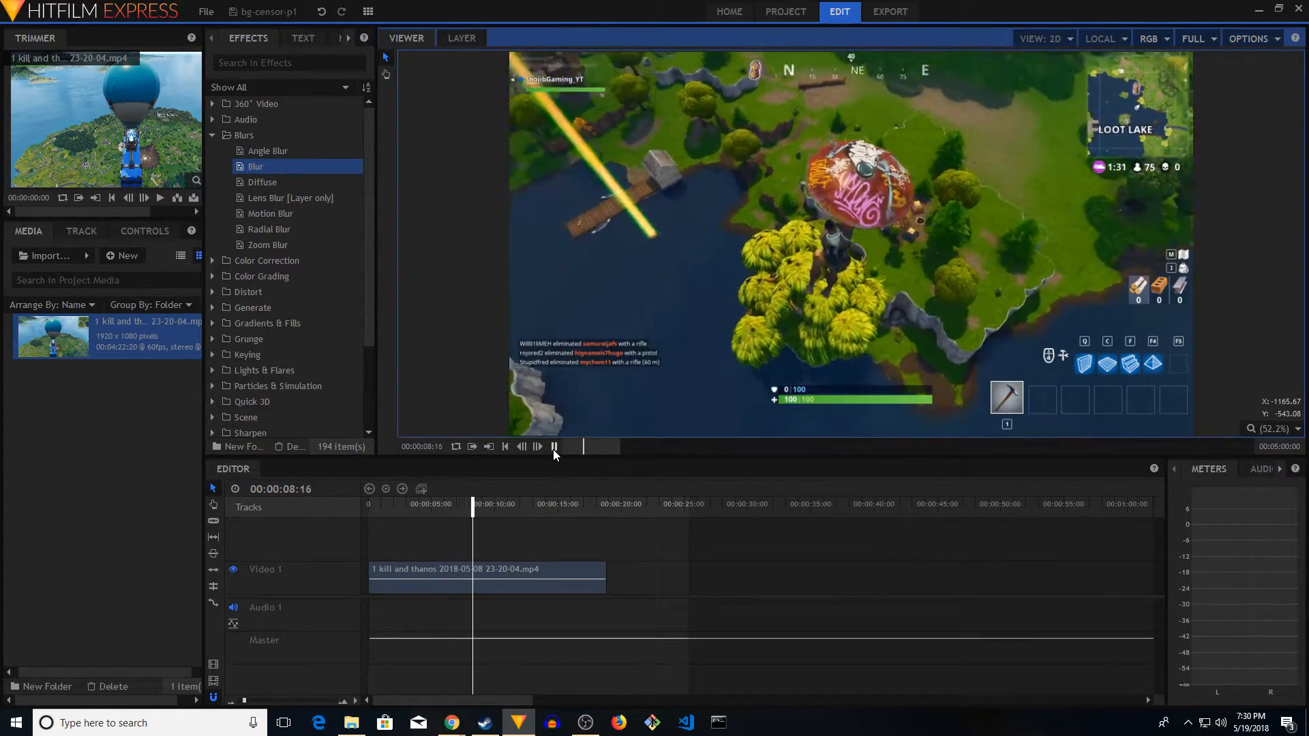
pyautogui.click(412, 504)
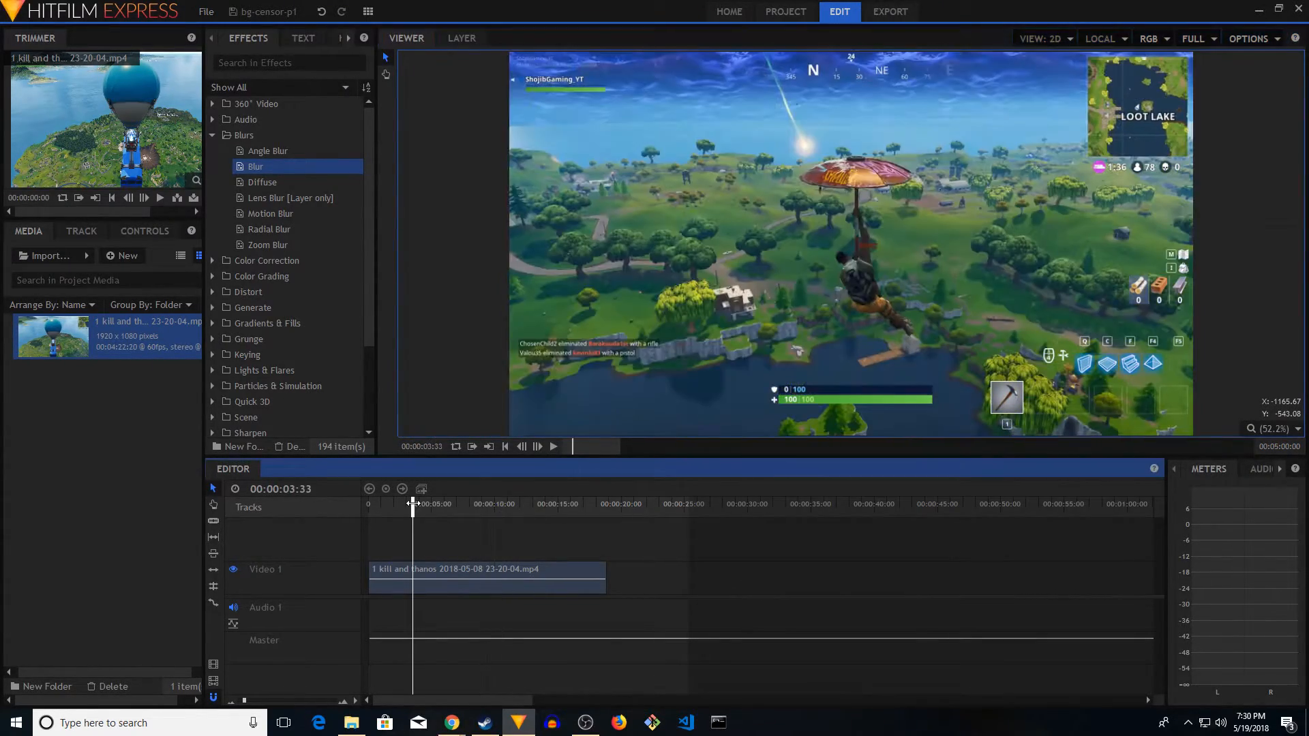
pyautogui.click(382, 504)
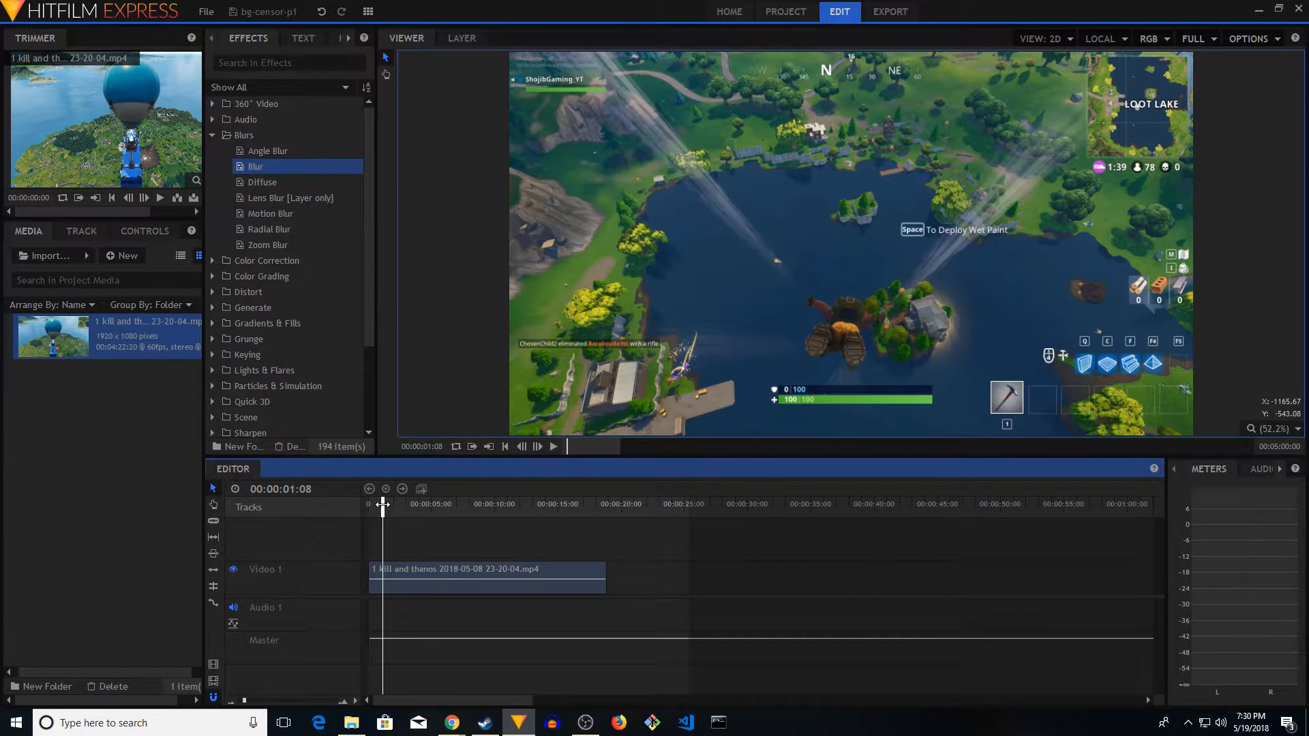
pyautogui.click(450, 506)
pyautogui.click(506, 506)
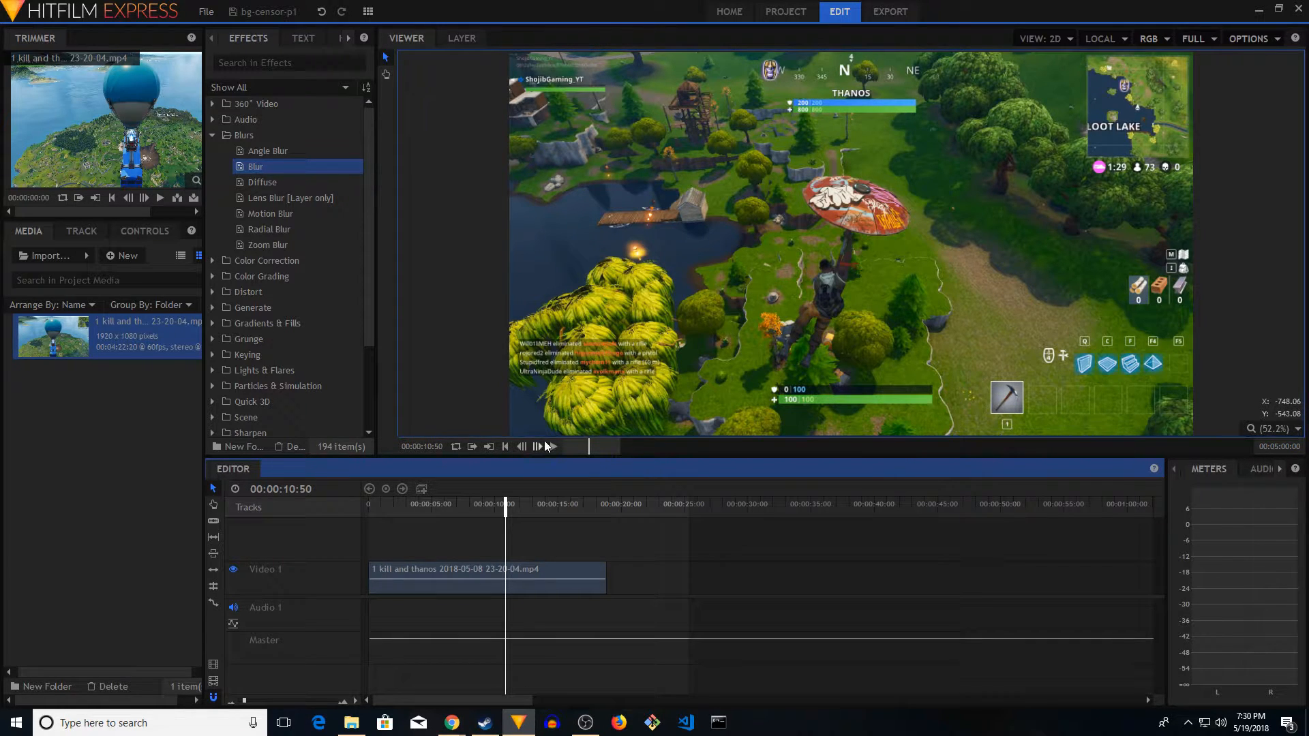
pyautogui.click(522, 446)
pyautogui.click(504, 446)
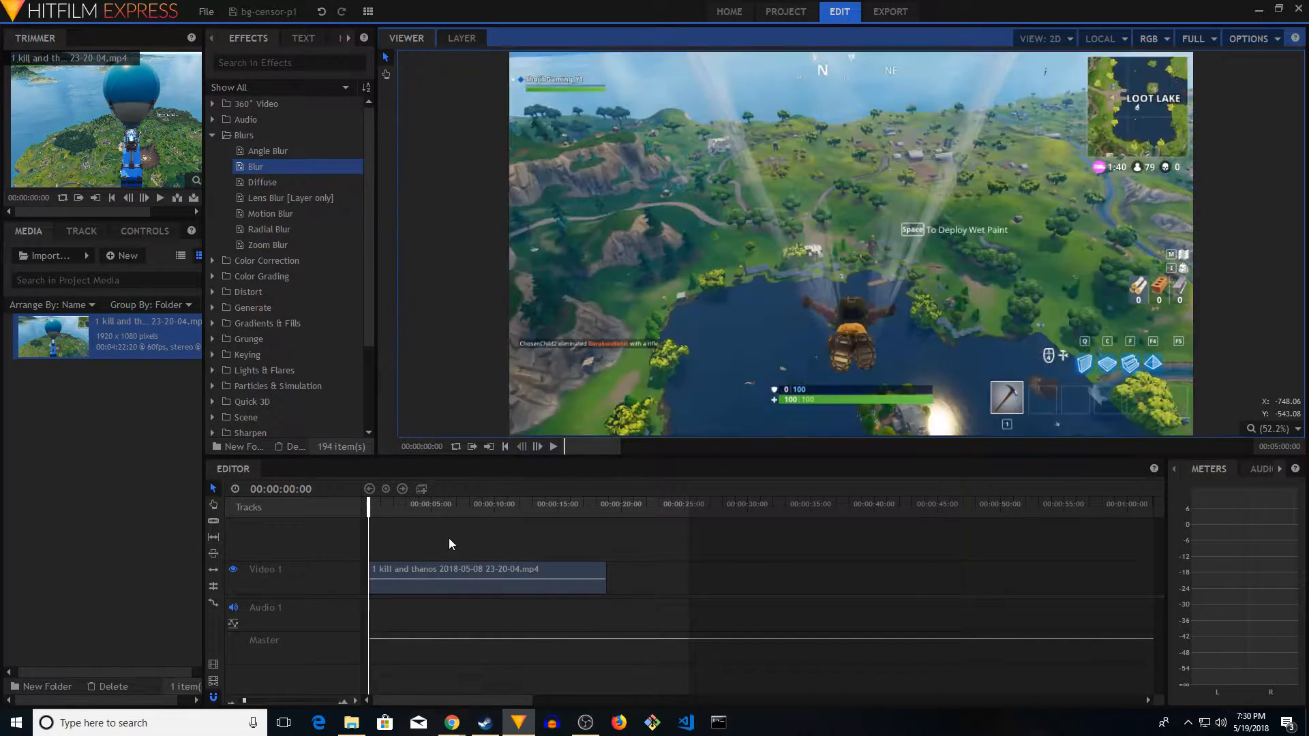
# Convert the gameplay clip on Video 1 into a composite shot, using the selected clip's properties and the default name
pyautogui.click(448, 567)
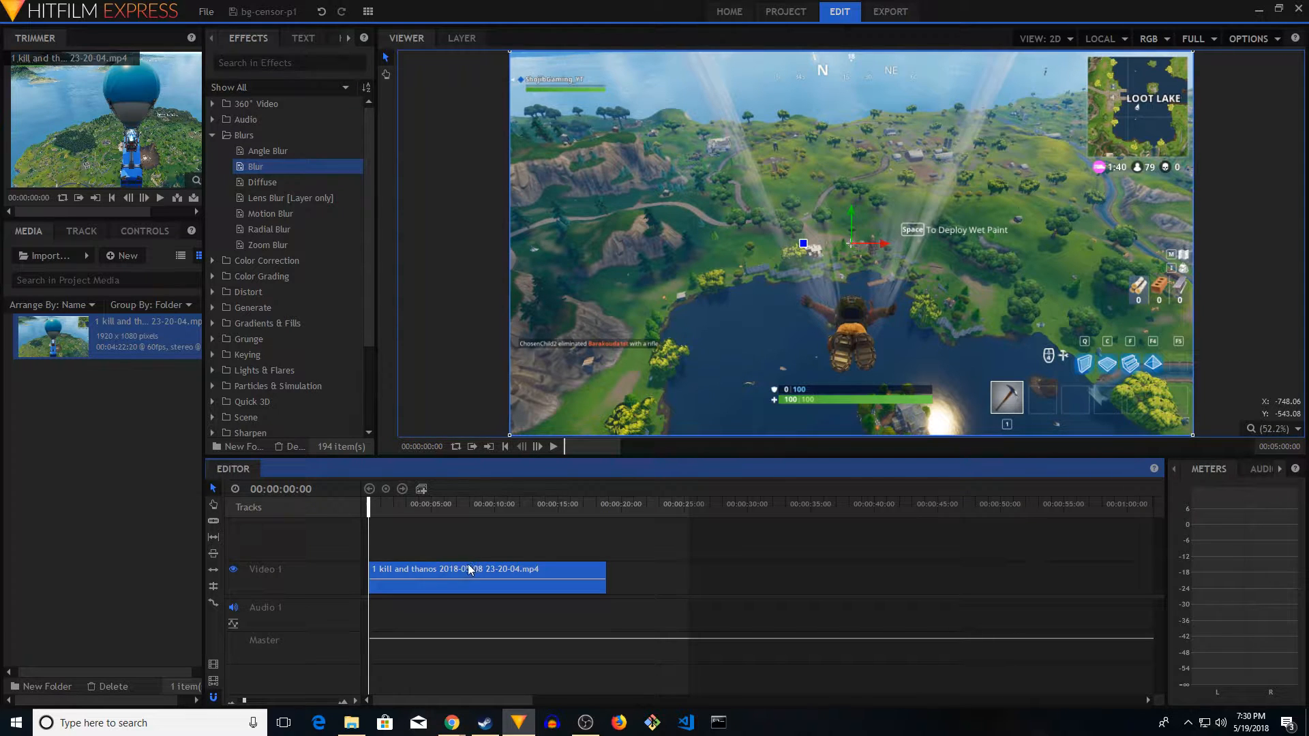
pyautogui.click(421, 489)
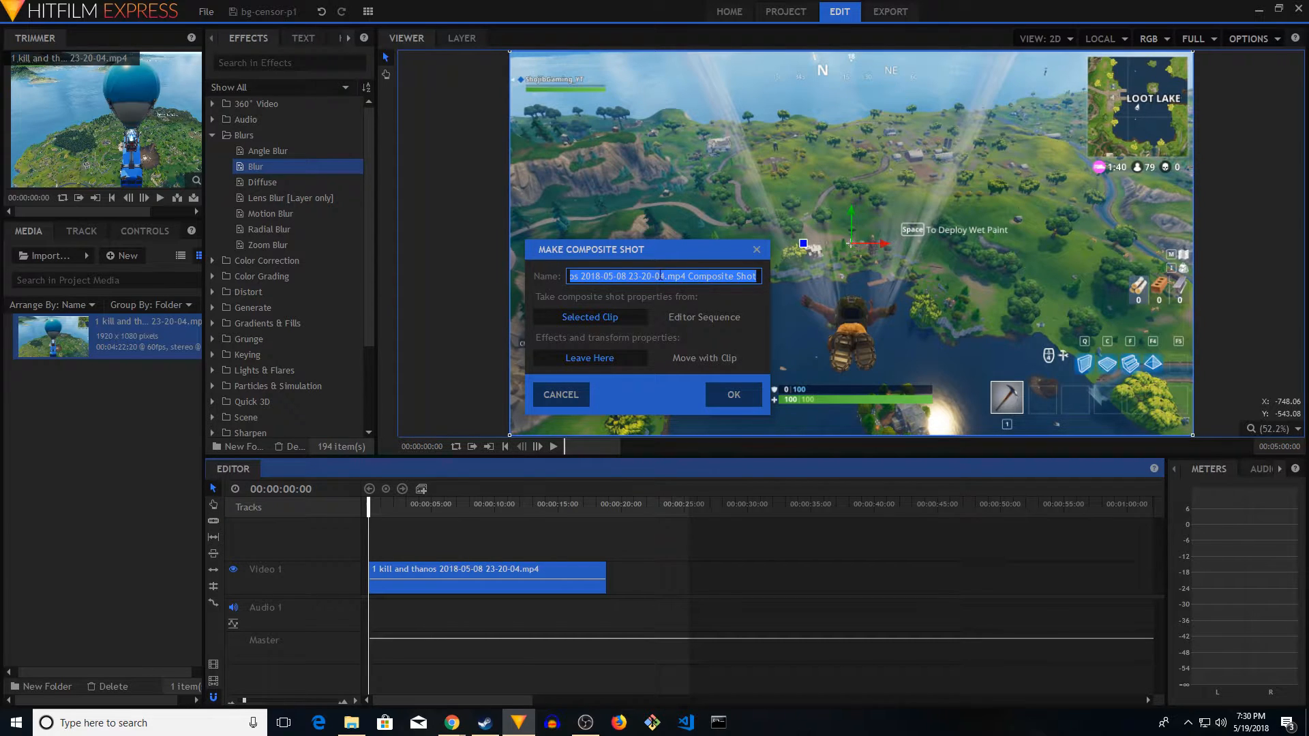
pyautogui.click(740, 398)
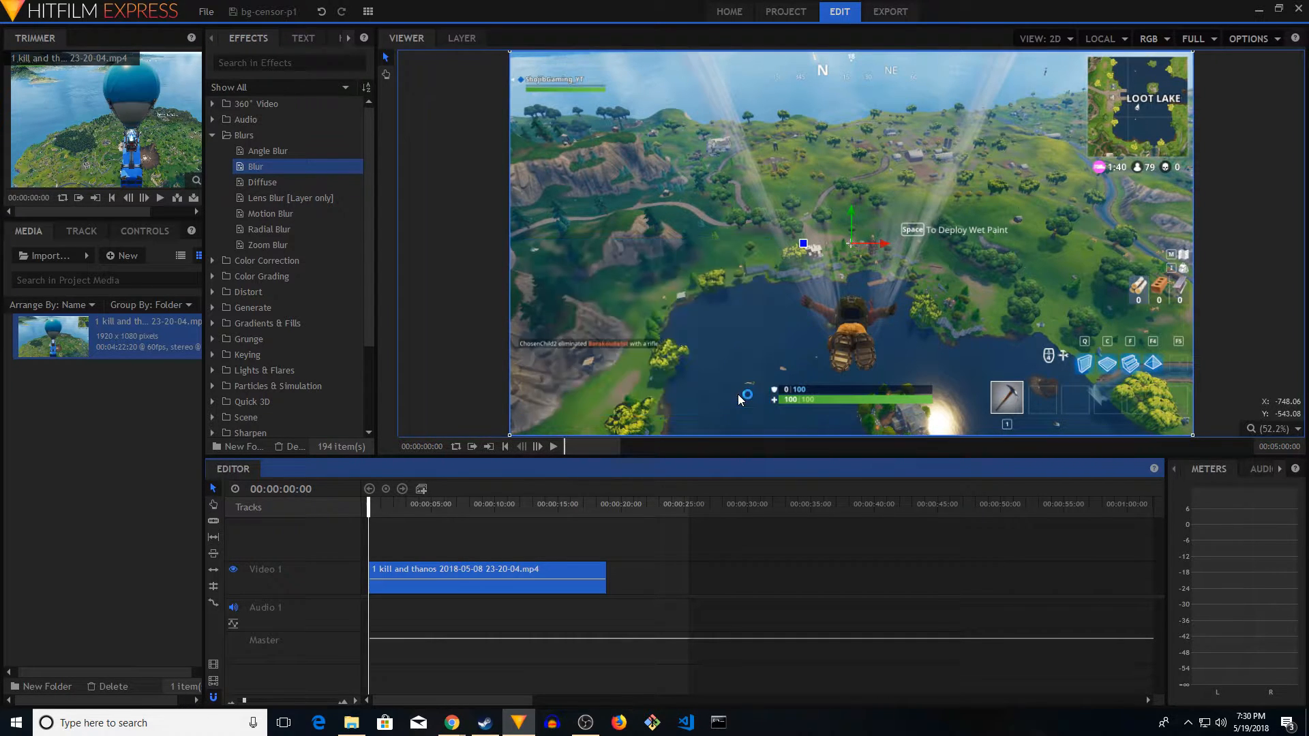
# Copy the gameplay media layer and paste it as a second layer in the composite shot
pyautogui.click(318, 526)
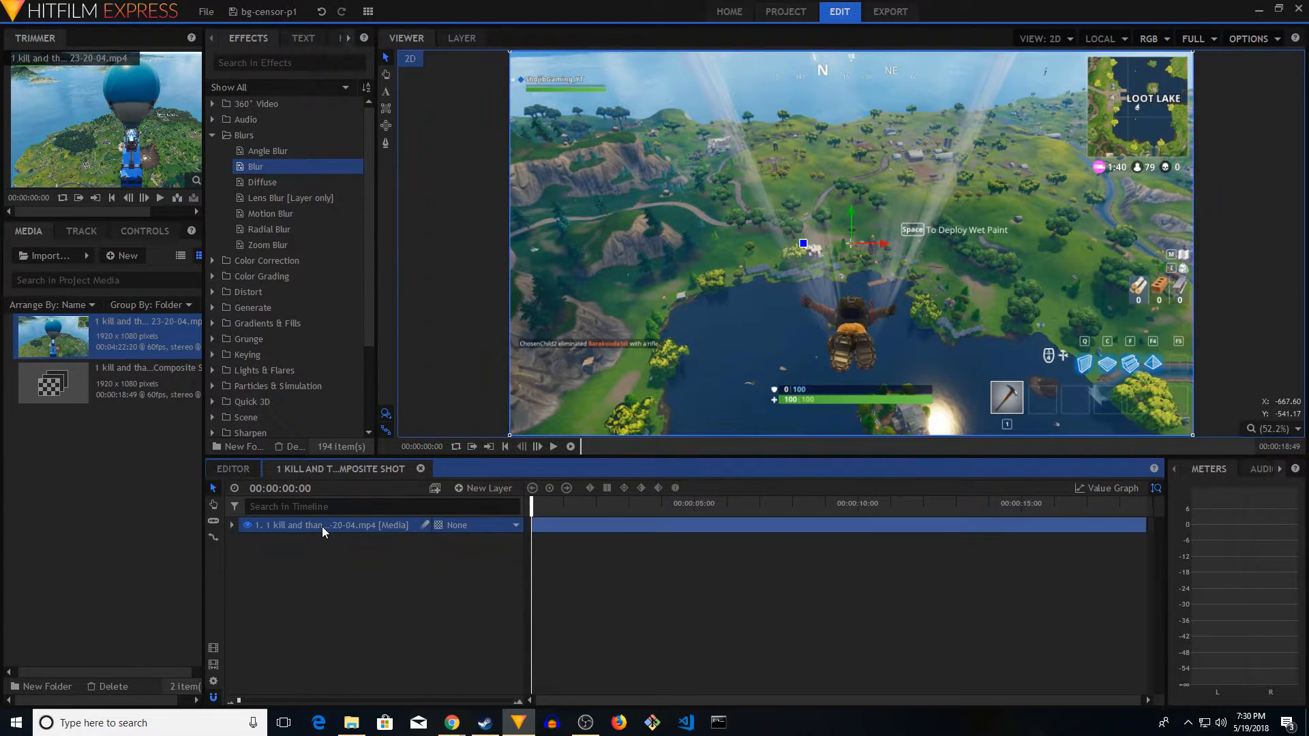
pyautogui.rightClick(322, 526)
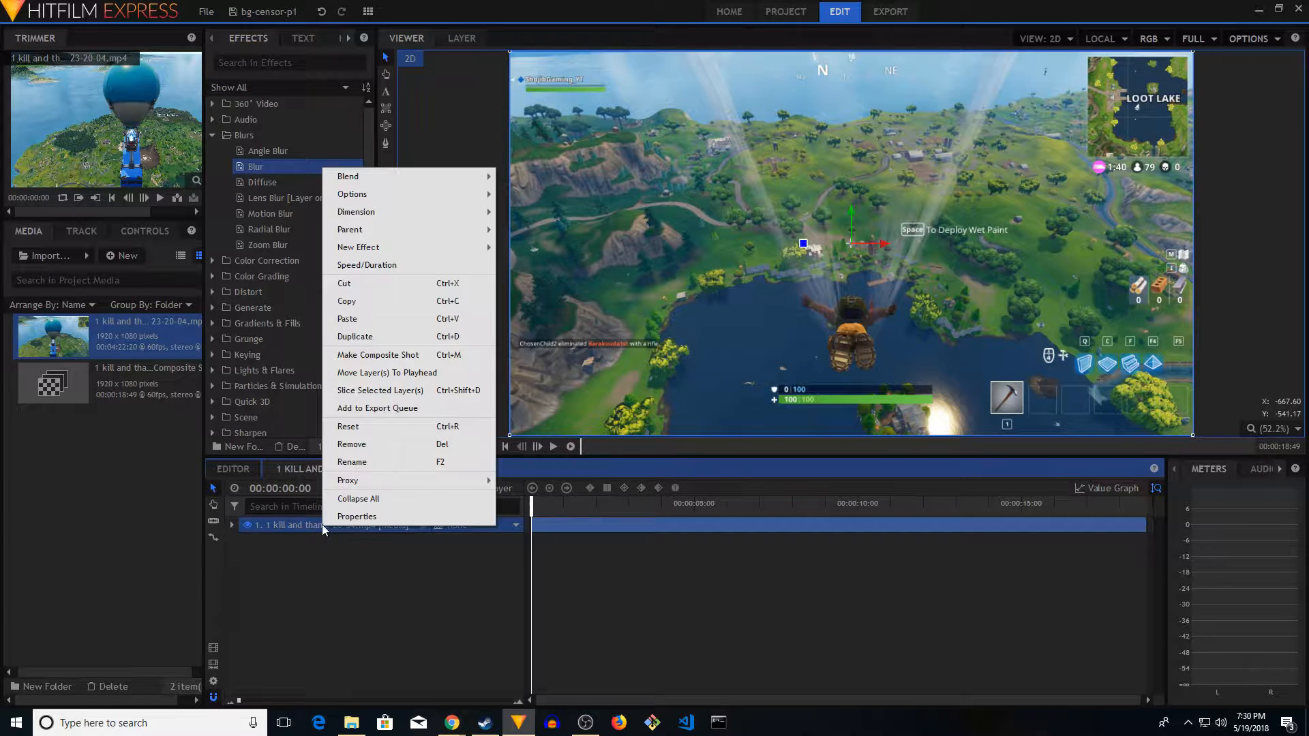
pyautogui.click(374, 301)
pyautogui.rightClick(304, 556)
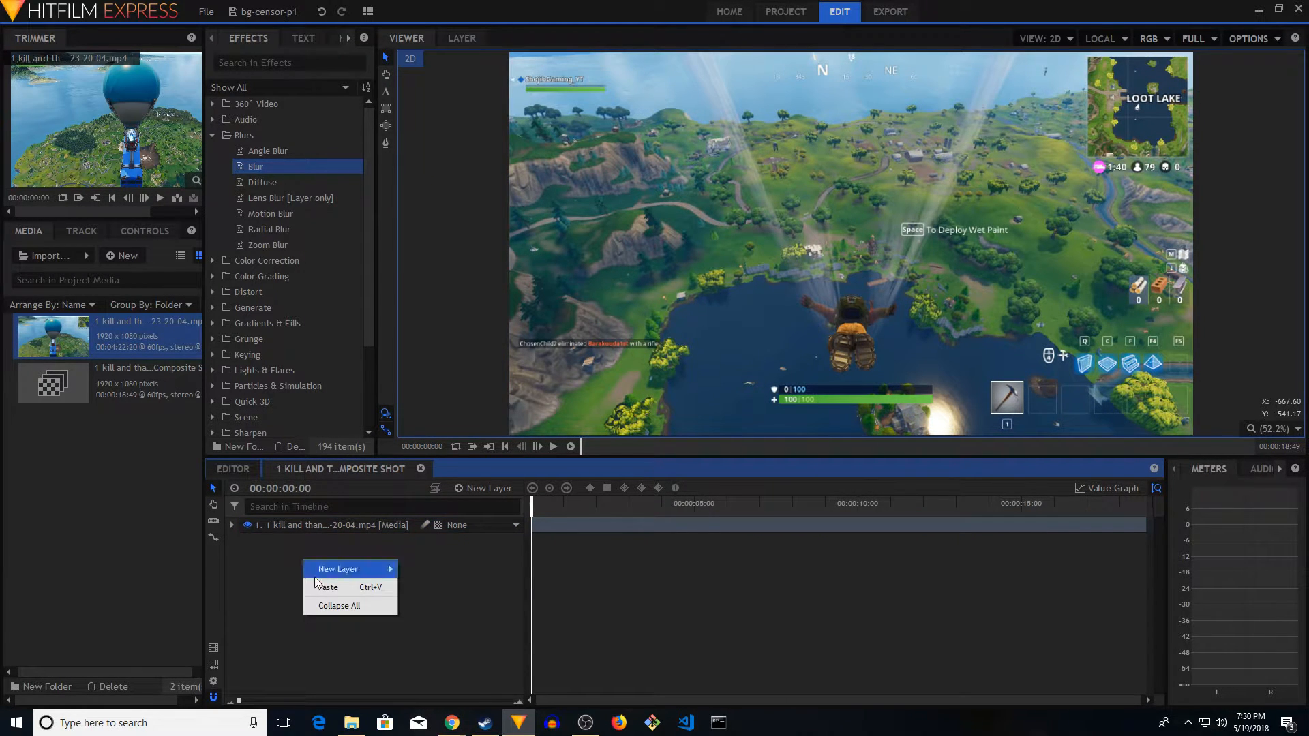
pyautogui.click(322, 585)
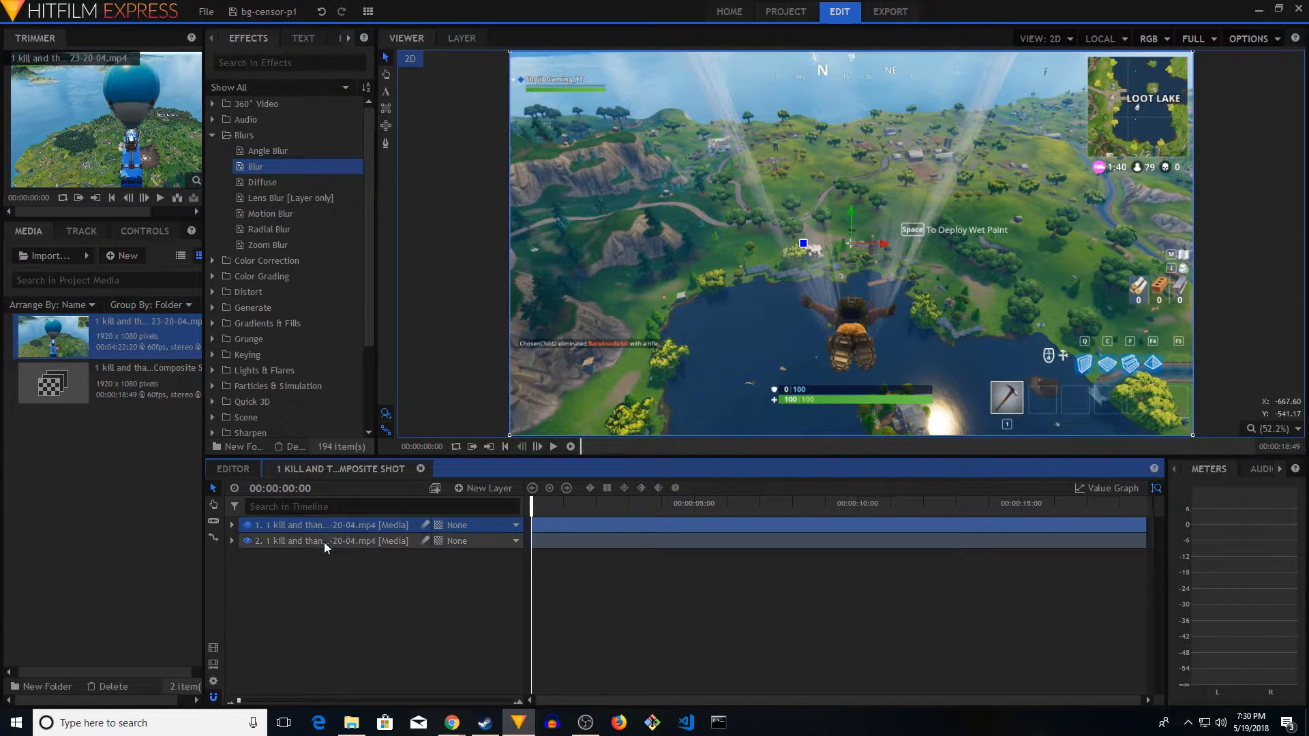
# Add a new grade layer and place it between the two gameplay media layers
pyautogui.rightClick(324, 588)
pyautogui.moveTo(379, 597)
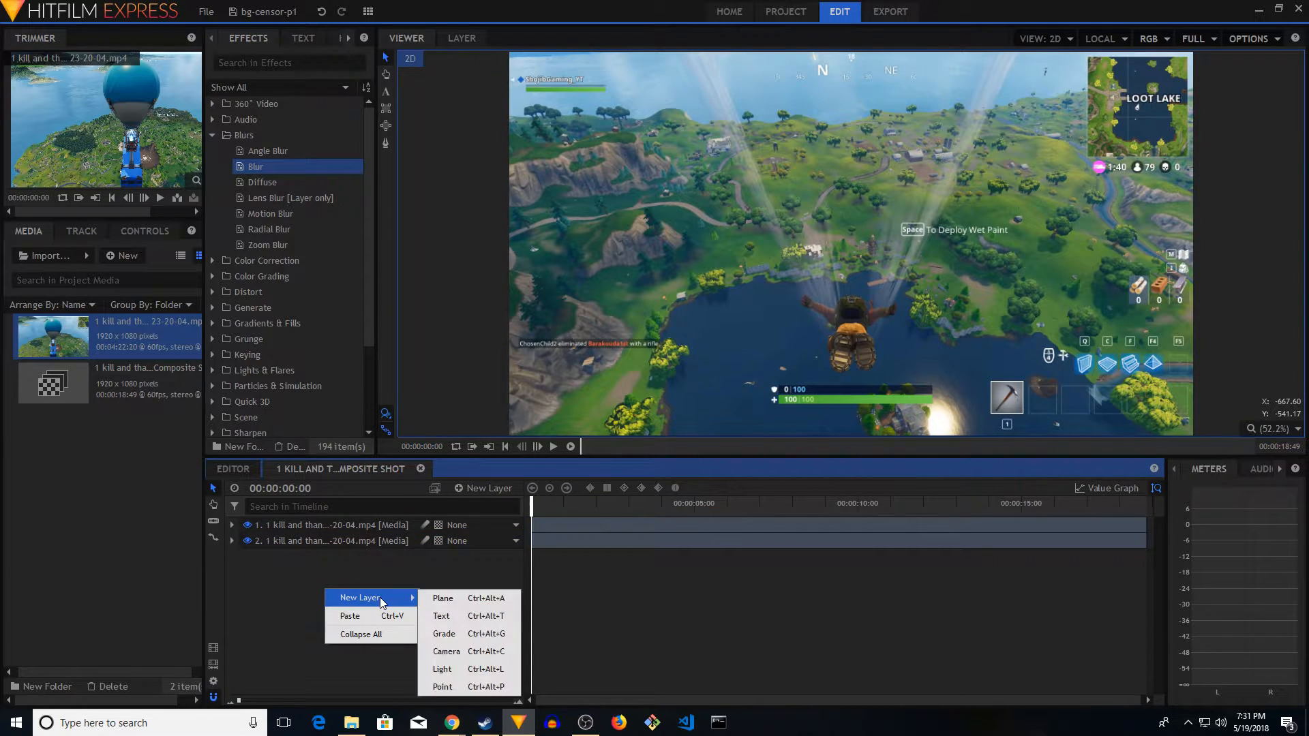
pyautogui.click(444, 633)
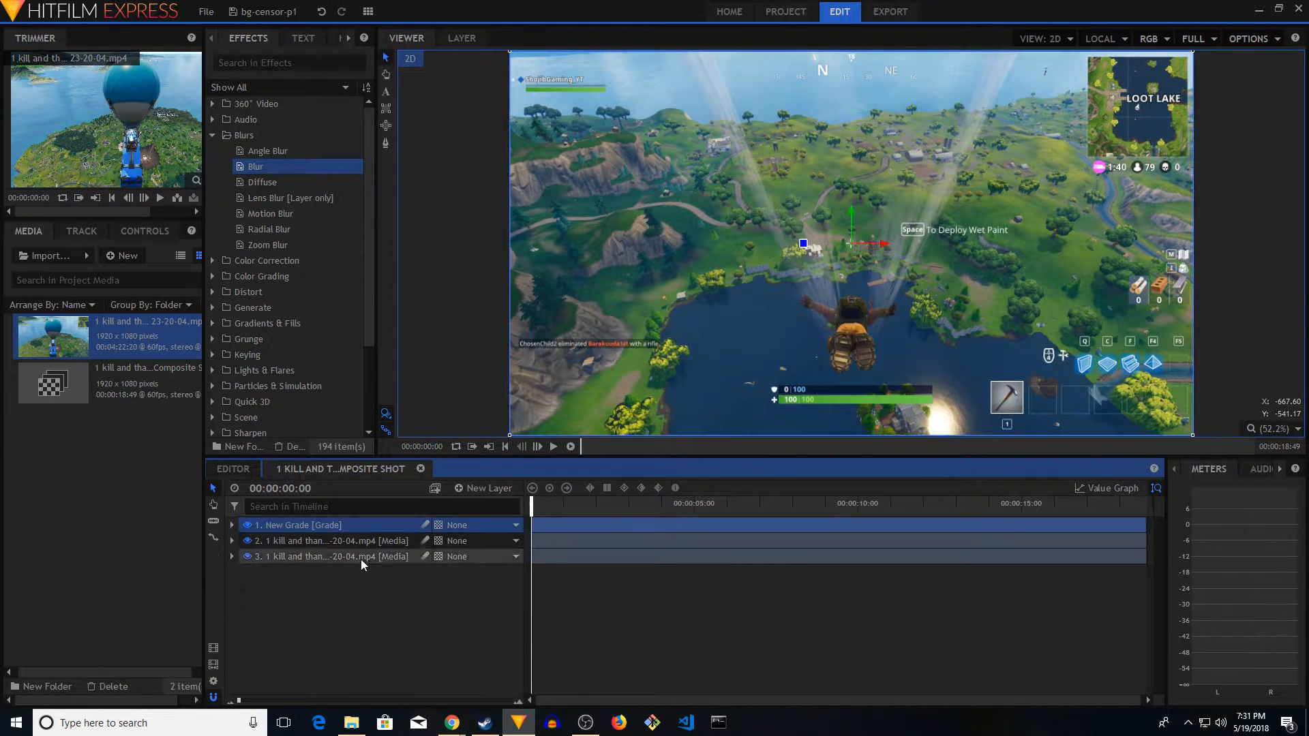
pyautogui.moveTo(317, 525); pyautogui.dragTo(312, 544)
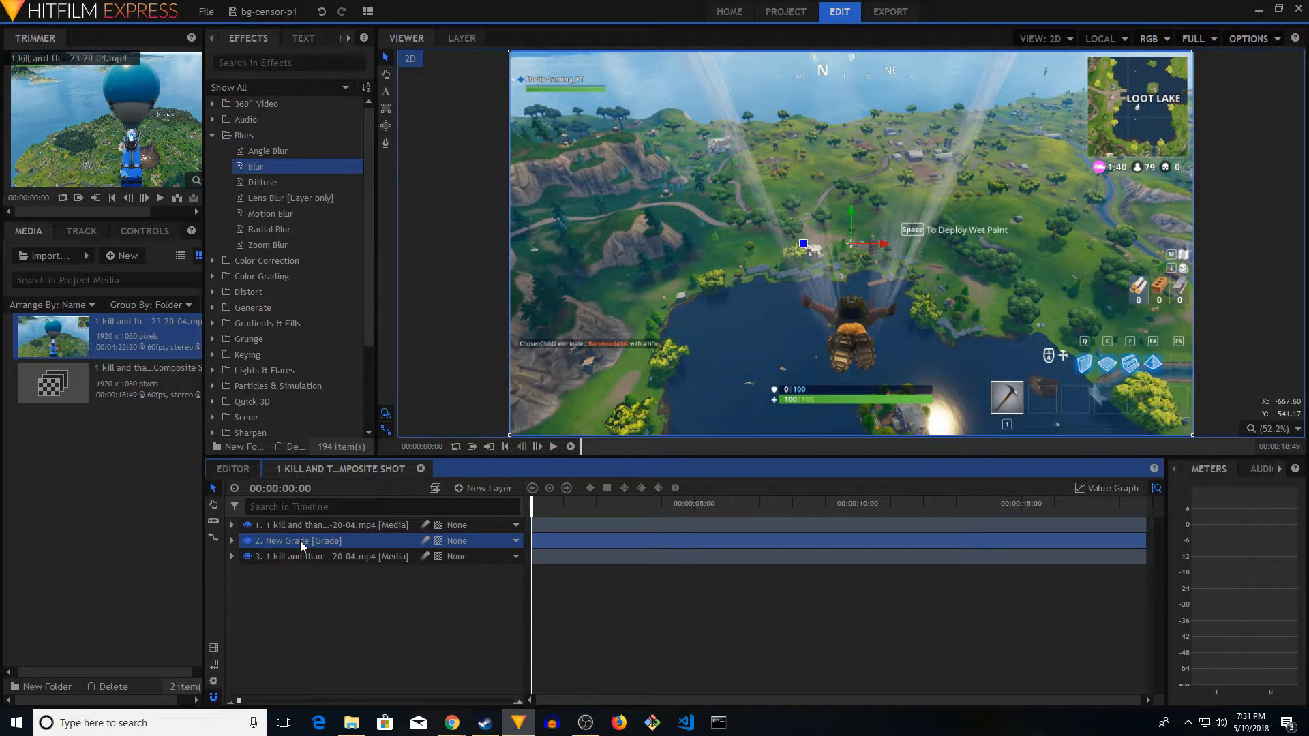
# Rename the grade layer as Blur Effect Layer
pyautogui.doubleClick(300, 541)
pyautogui.write('Blur Effec')
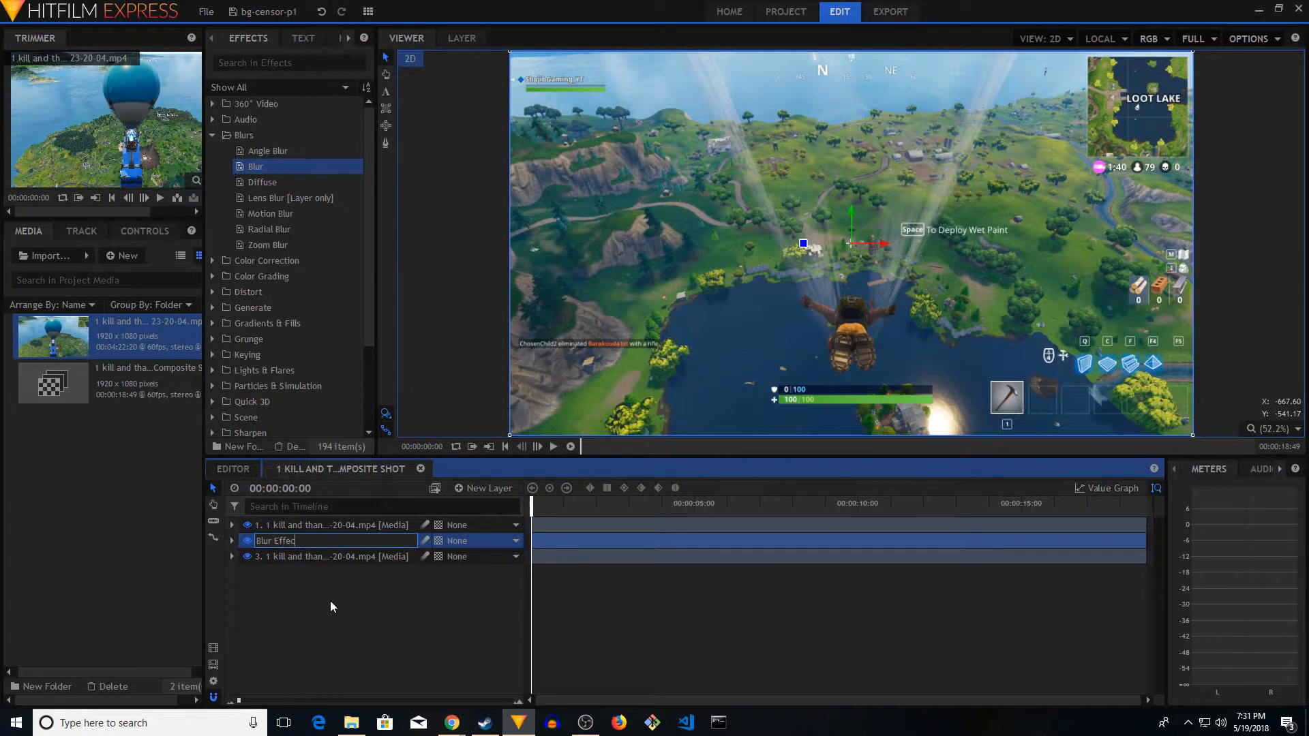
pyautogui.write('t Layer')
pyautogui.press('Return')
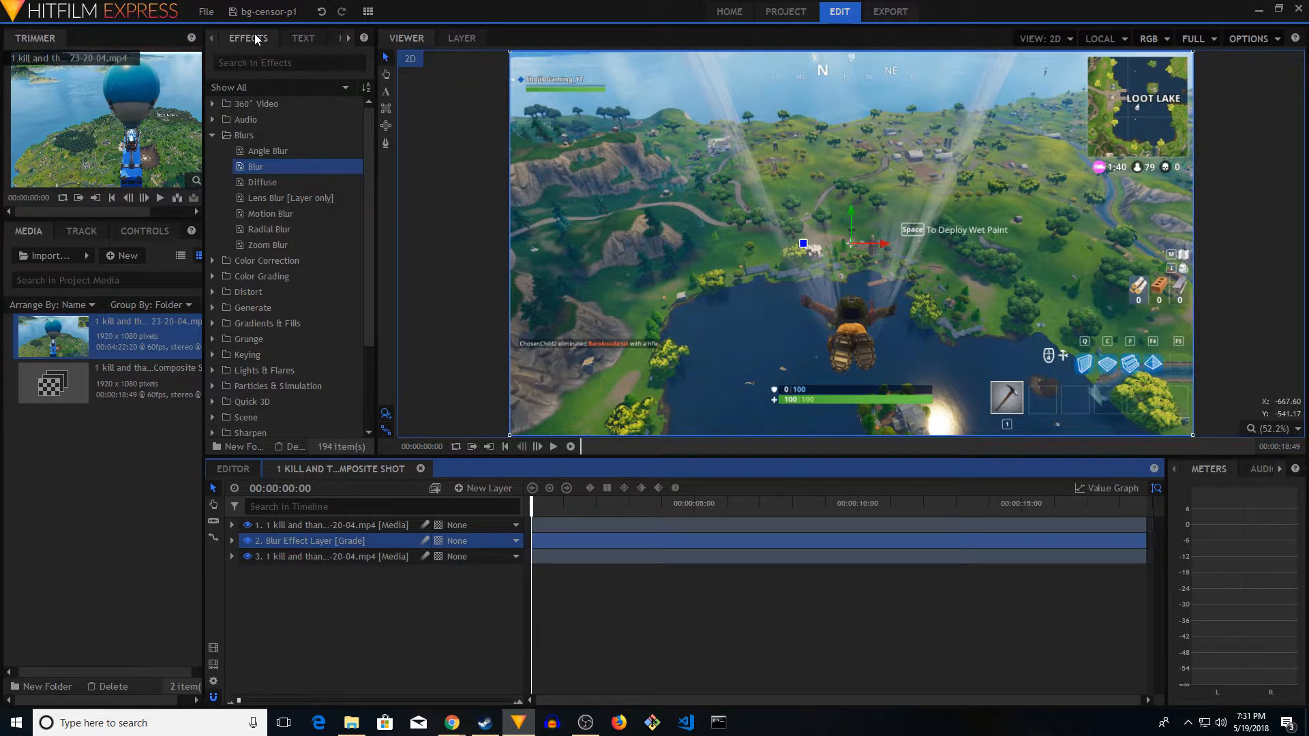
# Apply the Blur effect to the Blur Effect Layer and check it in the layer's effects list
pyautogui.click(254, 168)
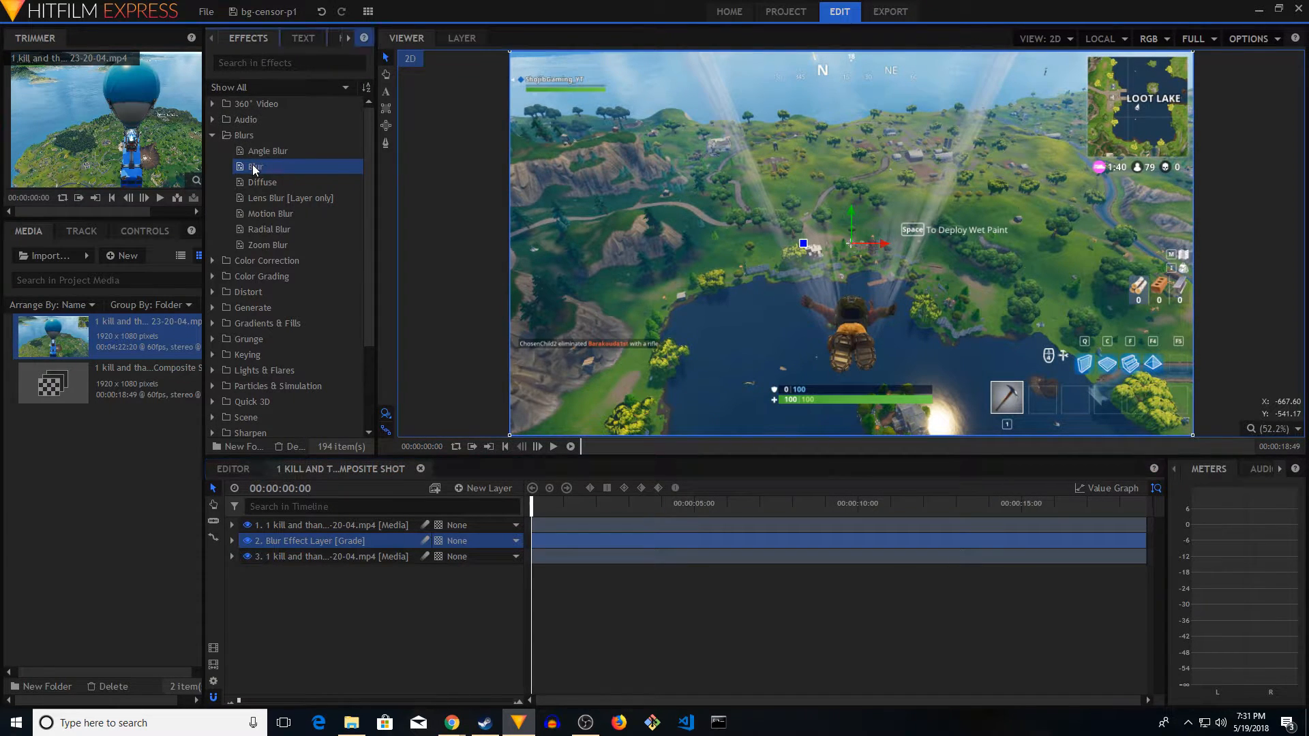
pyautogui.moveTo(253, 169); pyautogui.dragTo(315, 543)
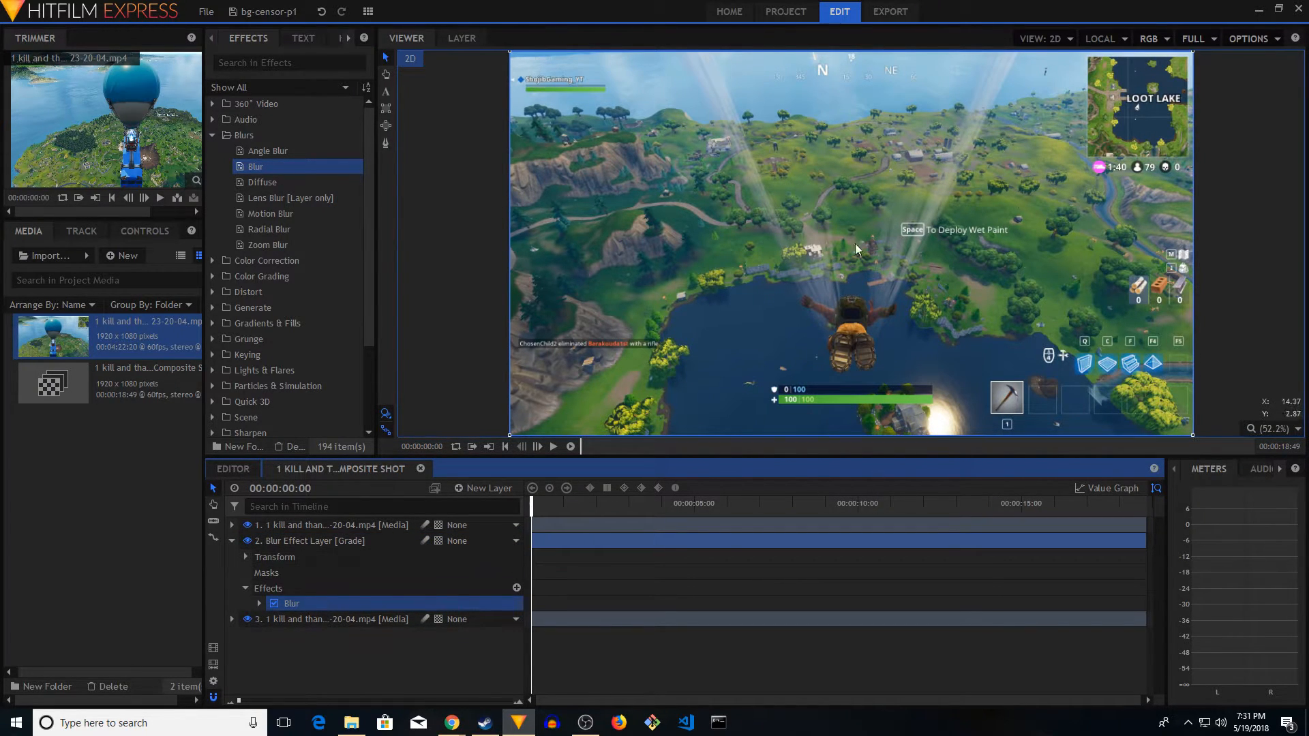
pyautogui.click(232, 540)
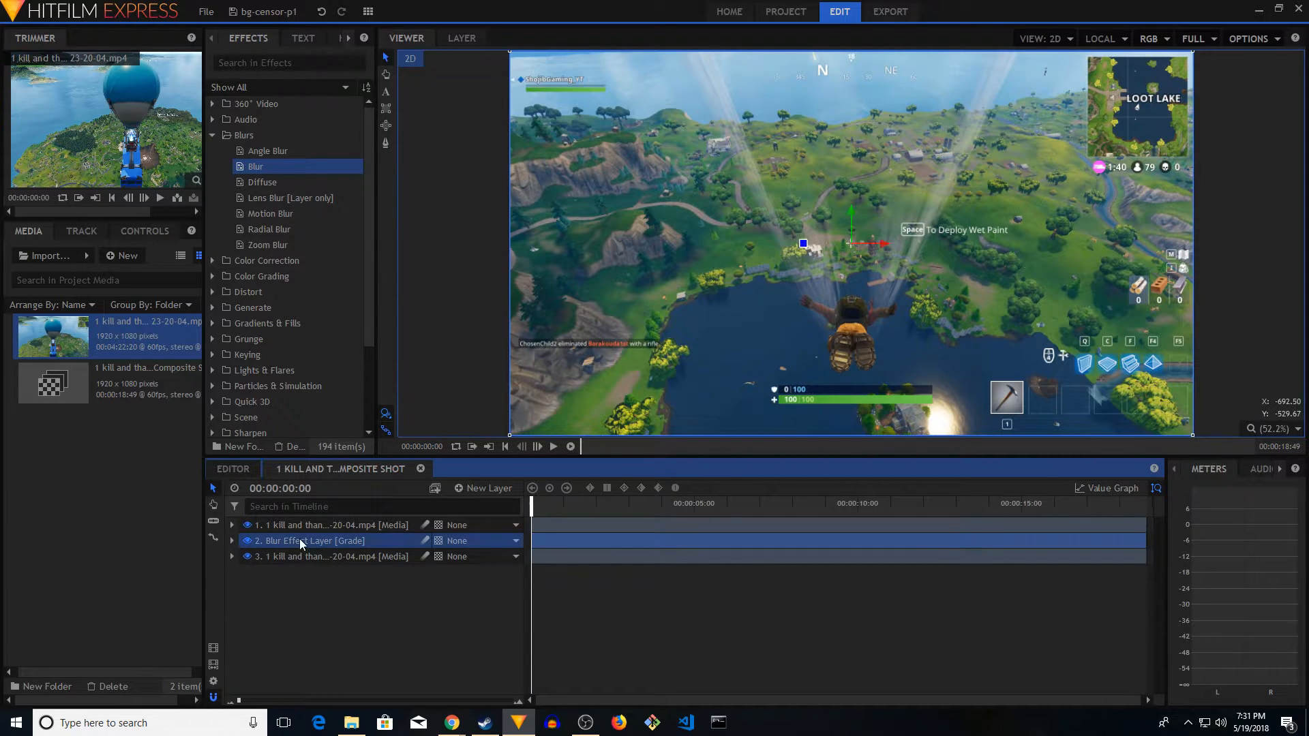
pyautogui.click(231, 540)
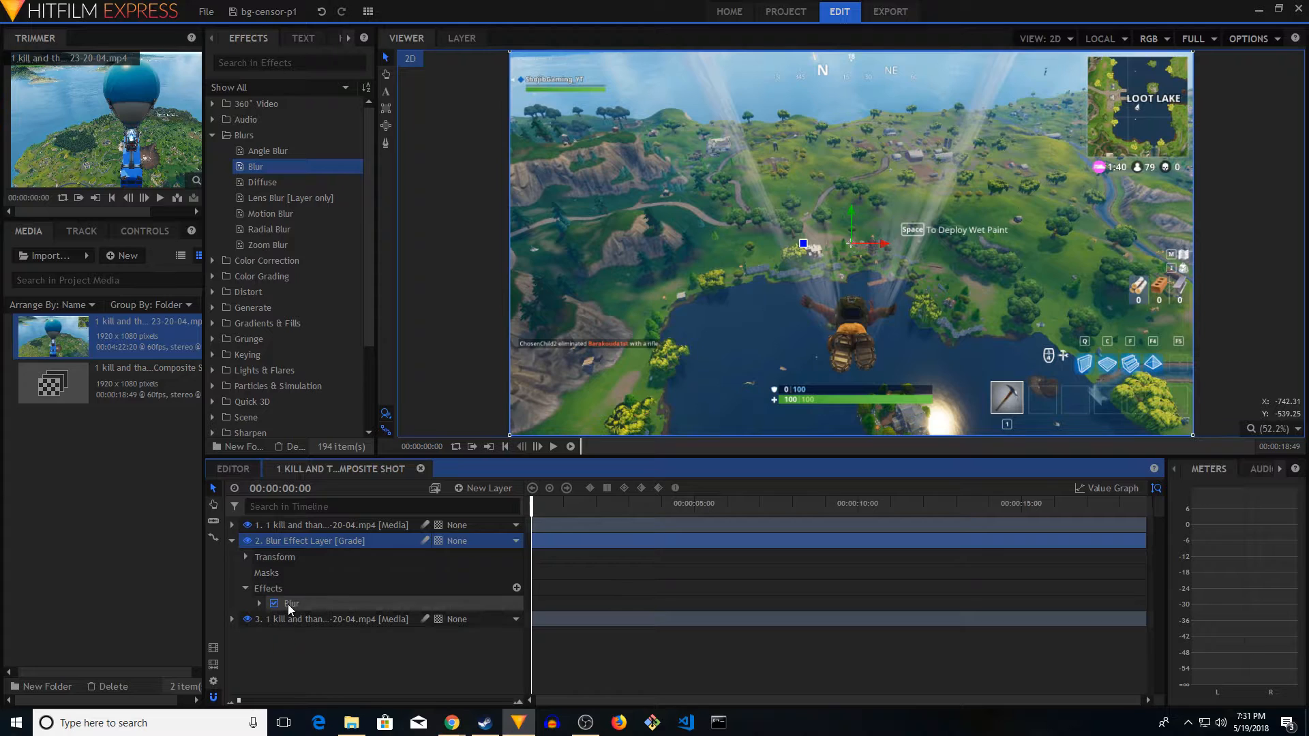
pyautogui.click(232, 540)
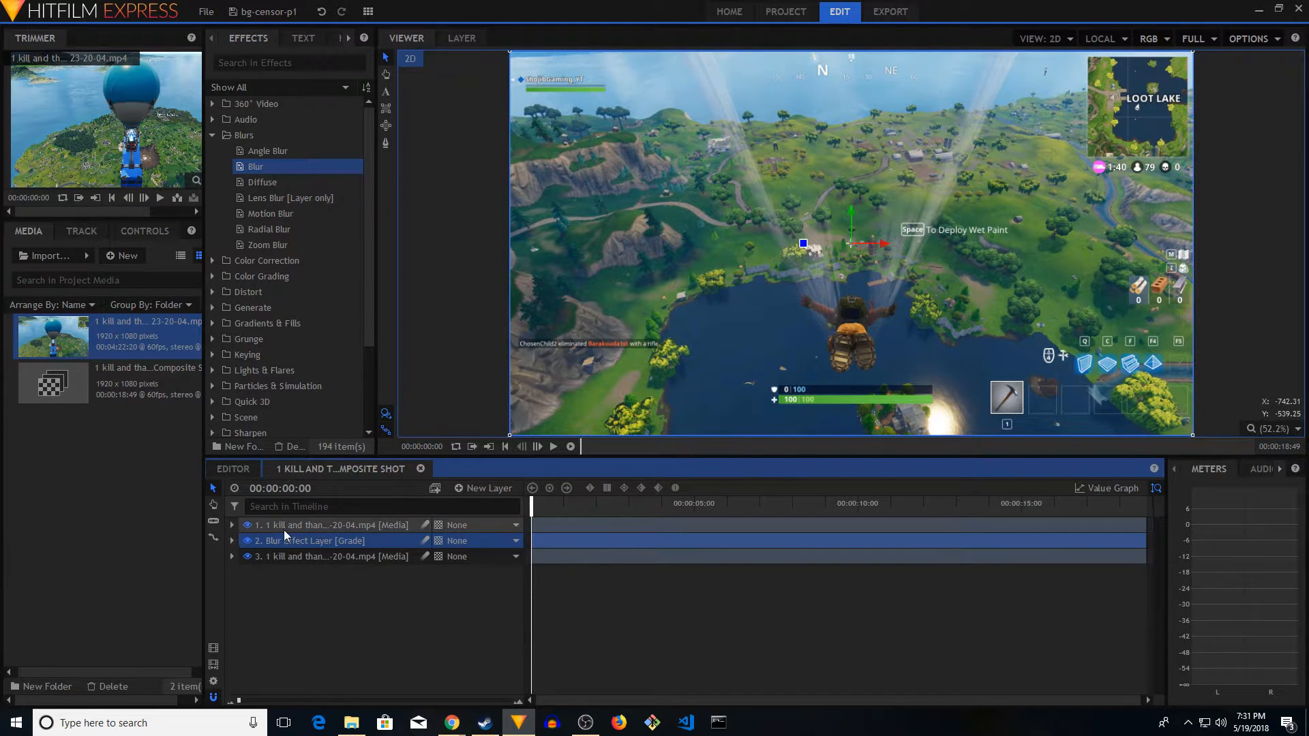
pyautogui.click(287, 529)
pyautogui.click(304, 557)
pyautogui.click(320, 521)
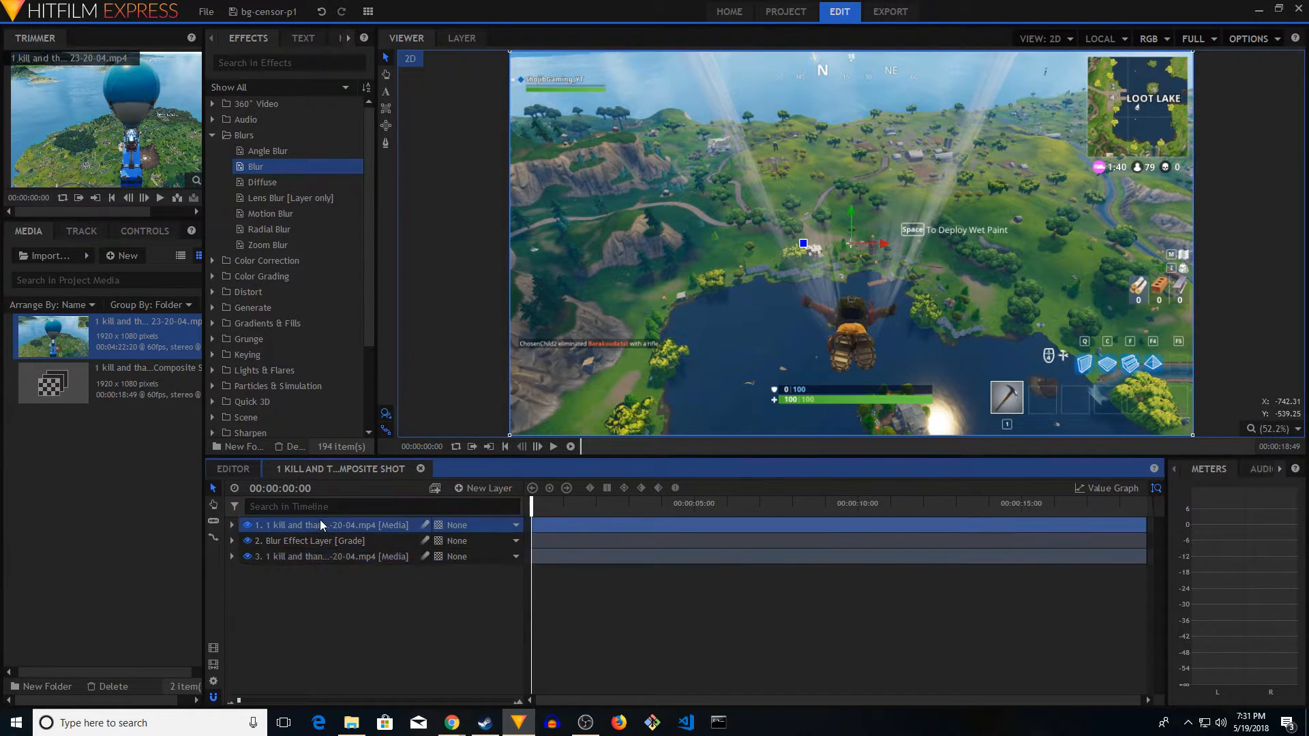
pyautogui.click(302, 556)
pyautogui.click(317, 524)
pyautogui.click(300, 550)
# Draw an elliptical mask around the falling character on the uppermost gameplay media layer
pyautogui.click(313, 531)
pyautogui.click(232, 525)
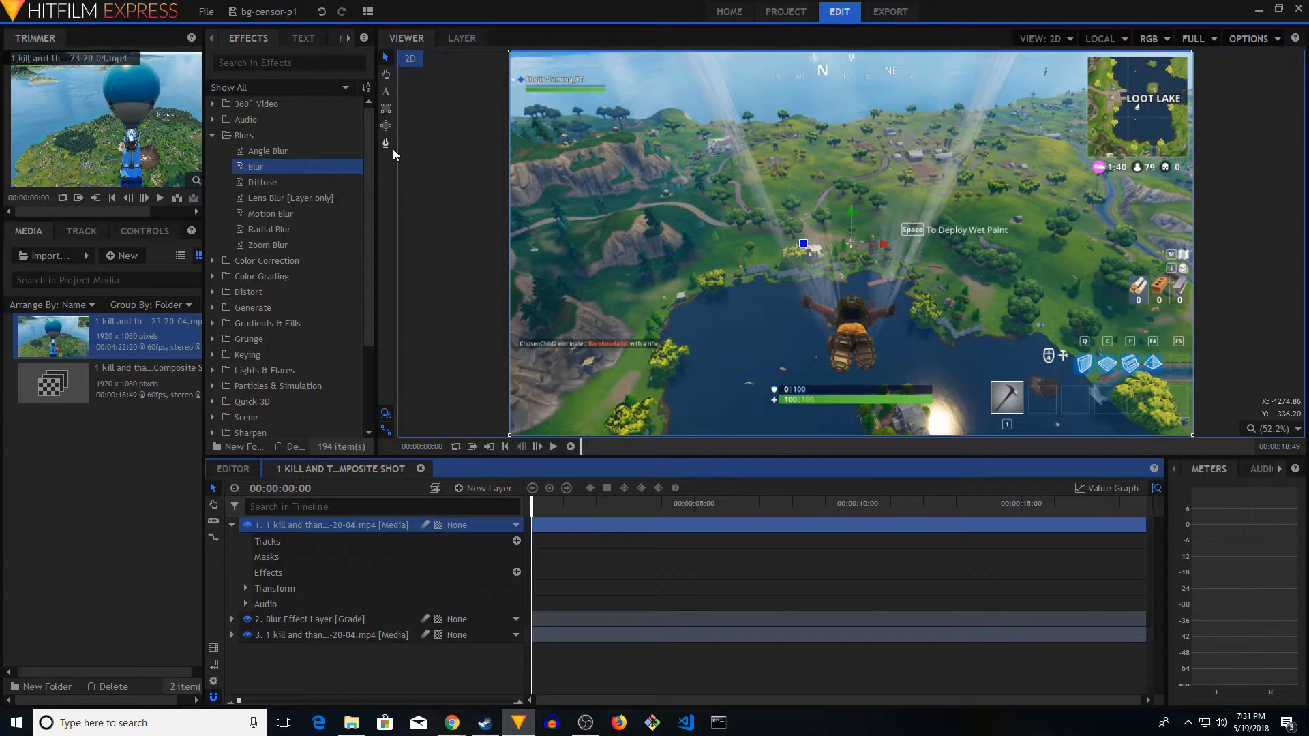
pyautogui.click(386, 125)
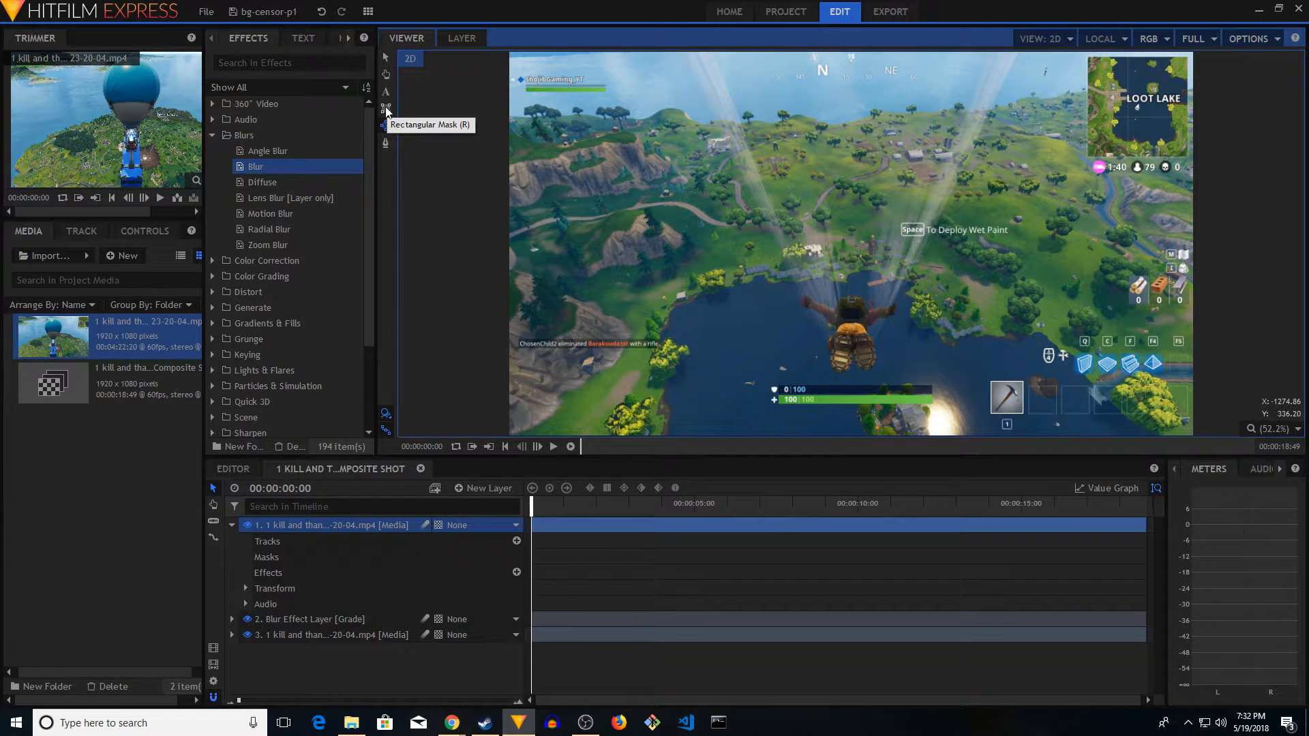
pyautogui.click(388, 129)
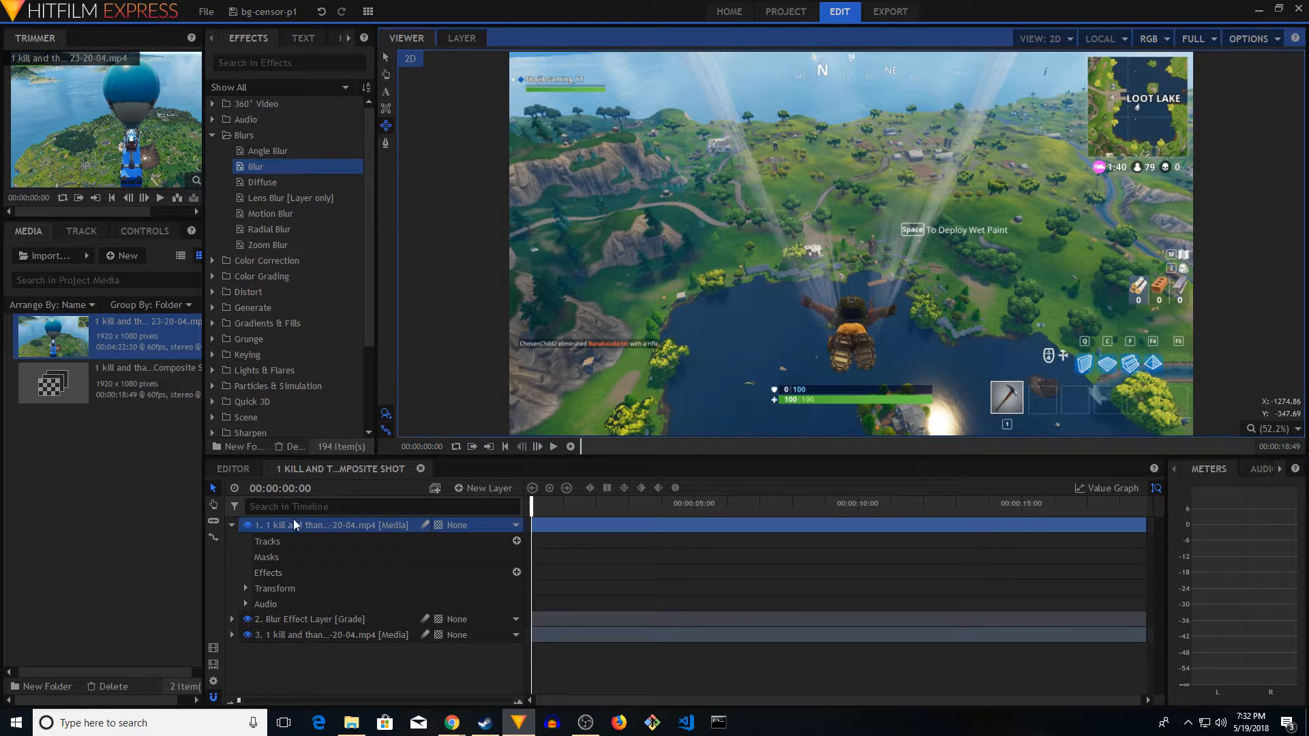
pyautogui.click(301, 526)
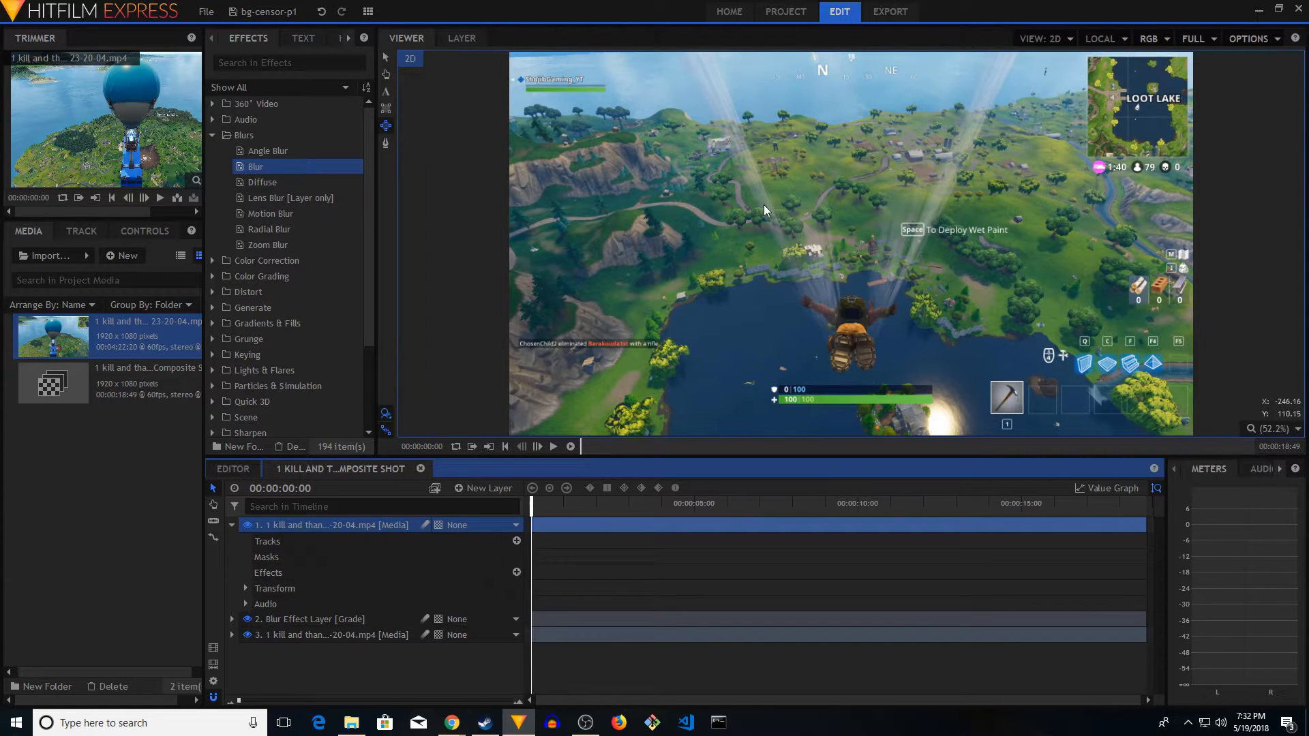
pyautogui.moveTo(768, 207); pyautogui.dragTo(935, 442)
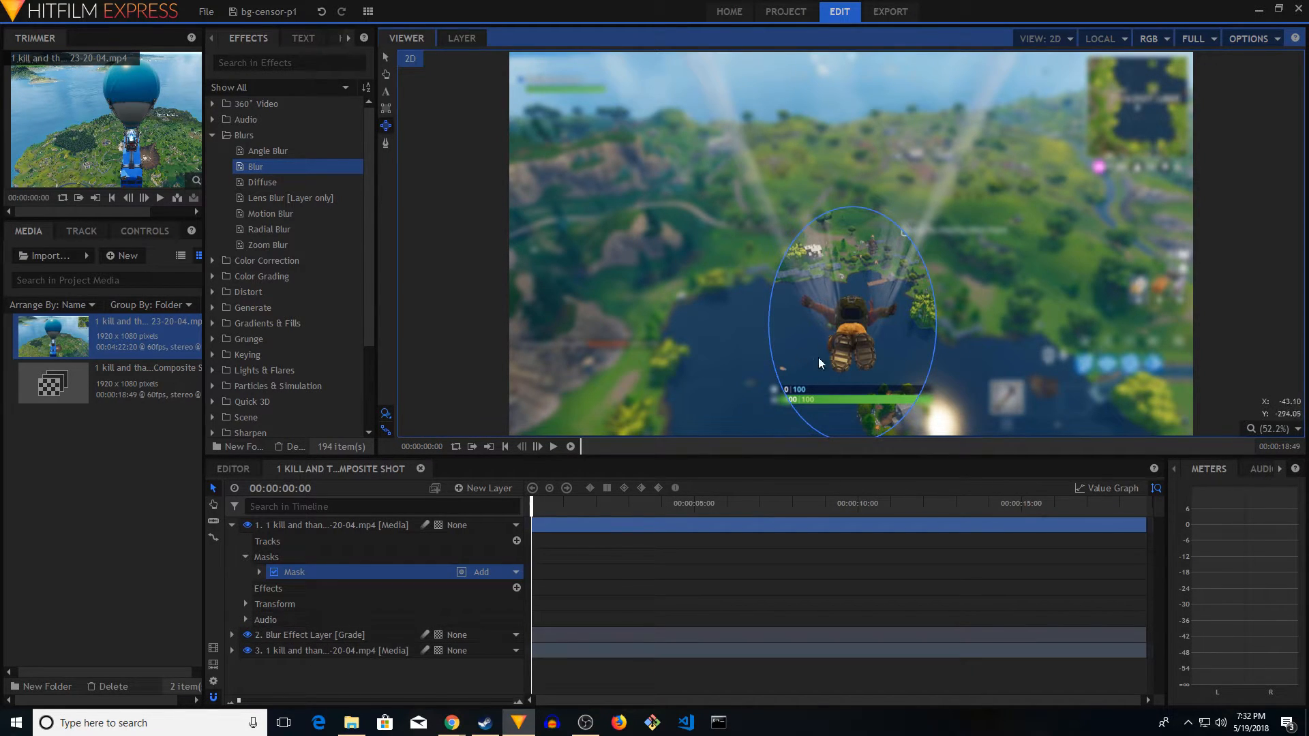
pyautogui.click(232, 525)
# Play and scrub the first seconds of the composite shot to check the character's position relative to the elliptical mask
pyautogui.click(553, 447)
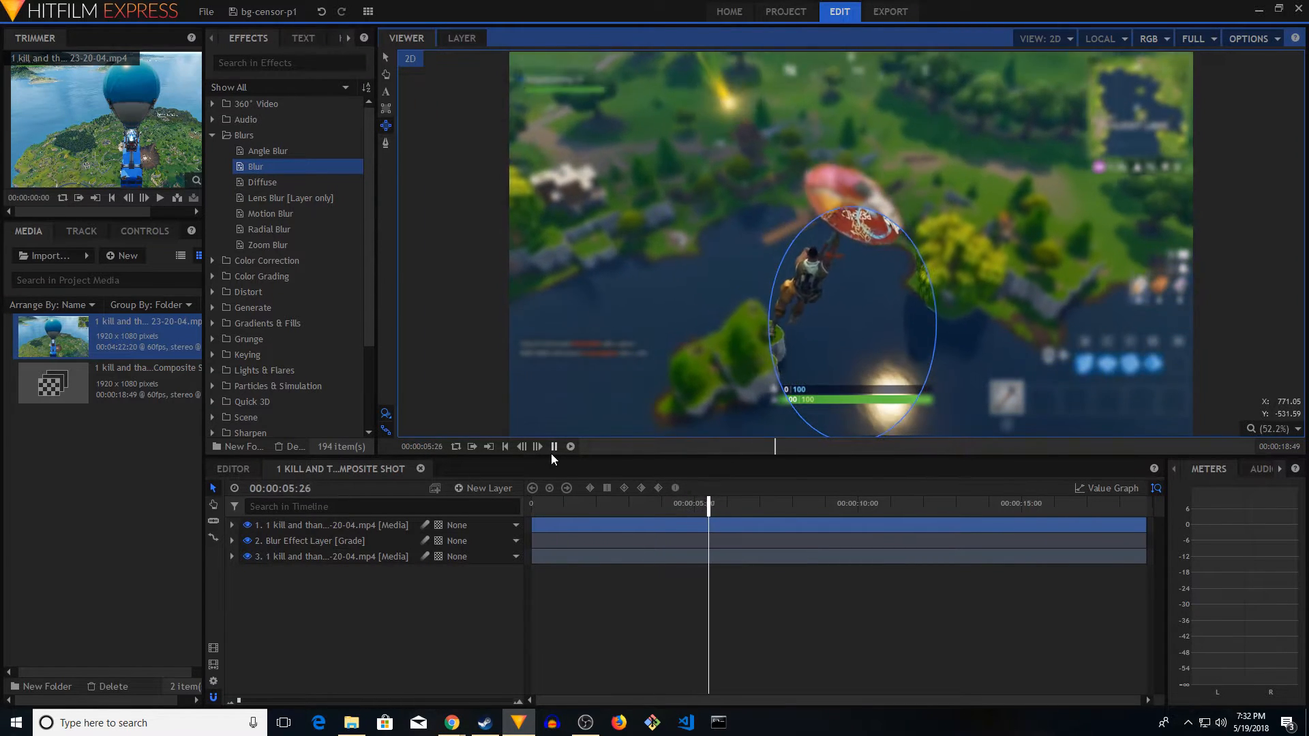
pyautogui.click(553, 447)
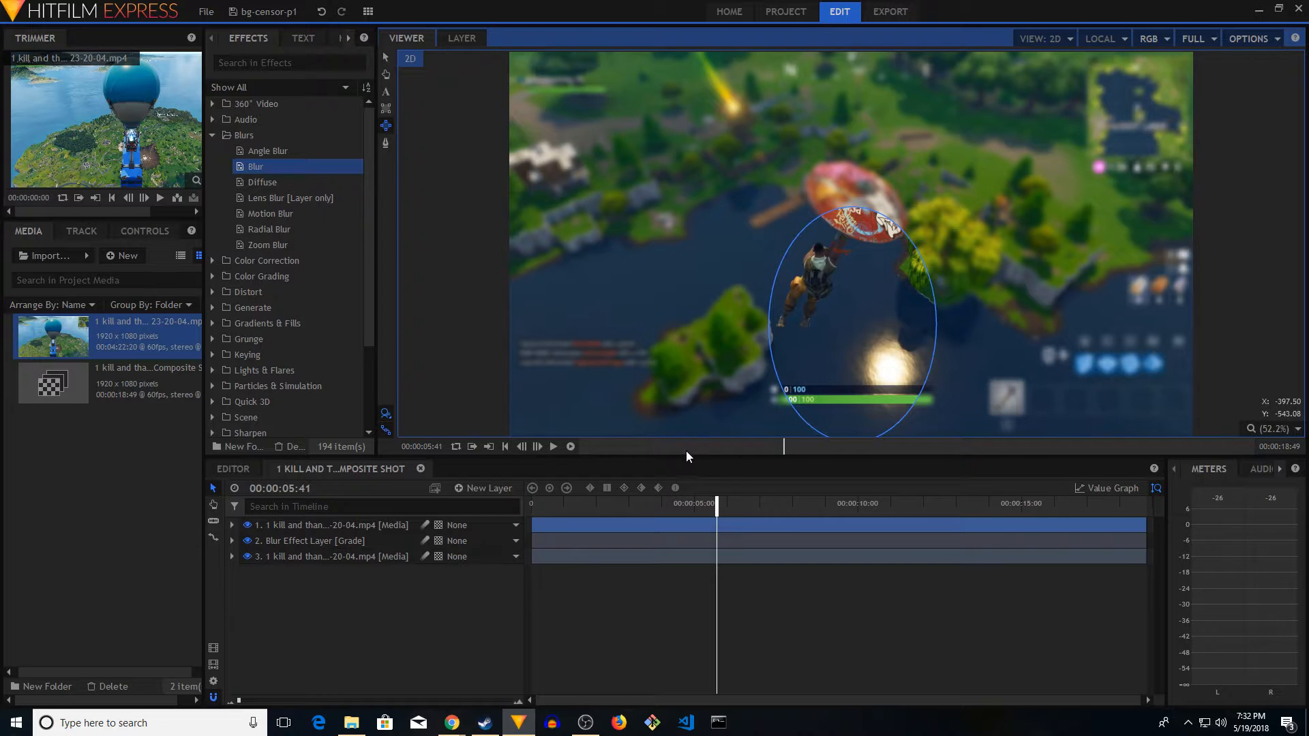
pyautogui.click(582, 505)
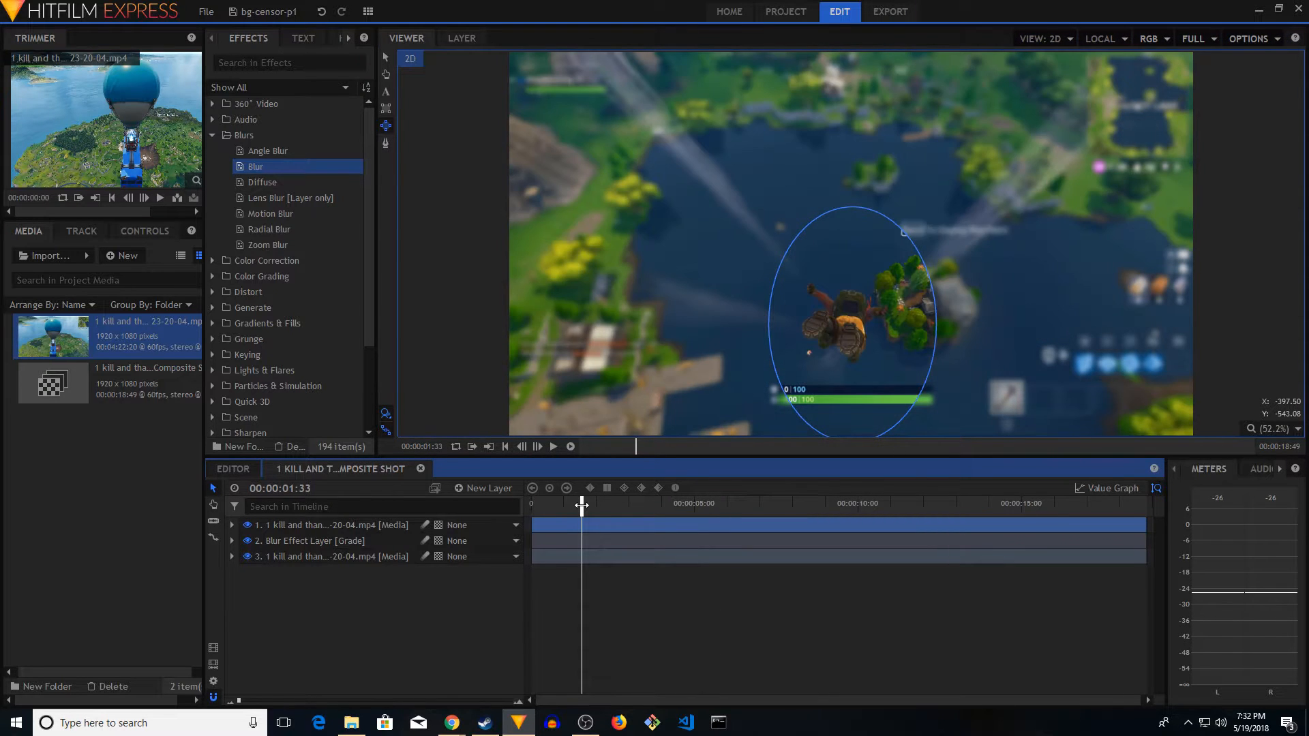
pyautogui.click(555, 447)
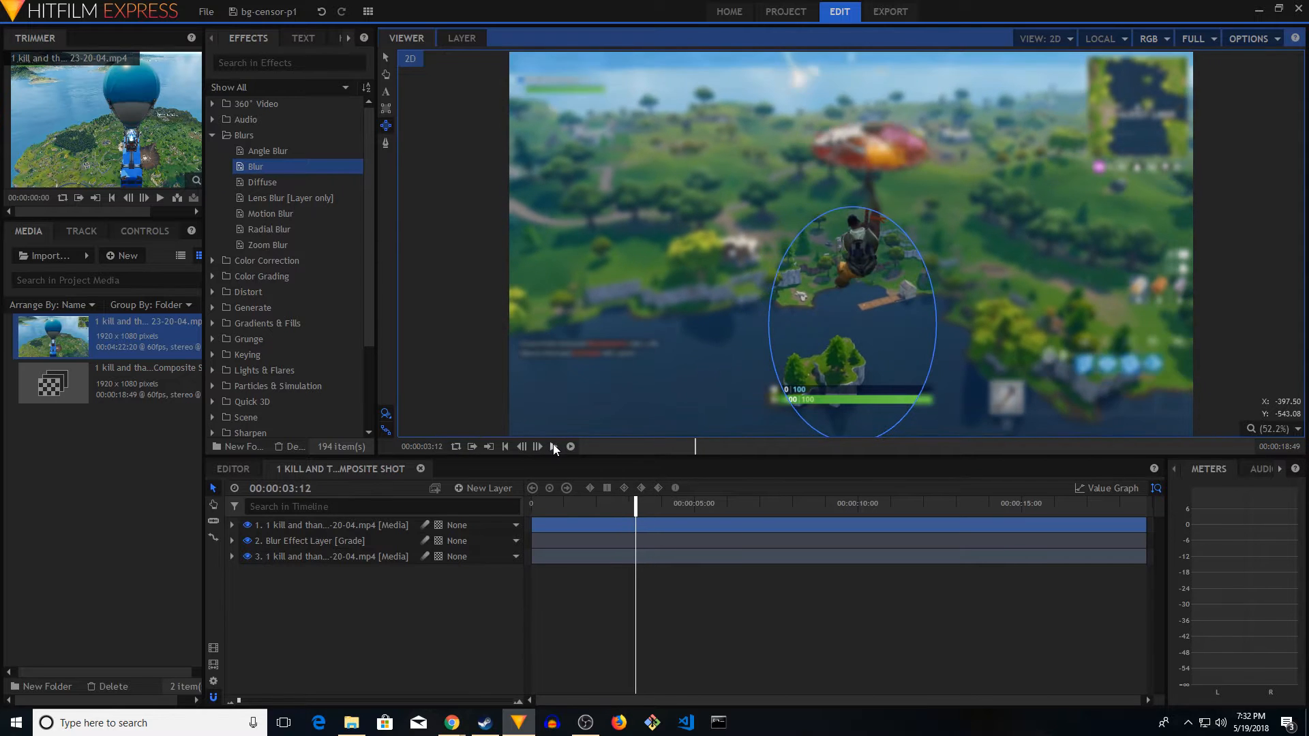
pyautogui.press('space')
pyautogui.click(634, 500)
pyautogui.click(618, 504)
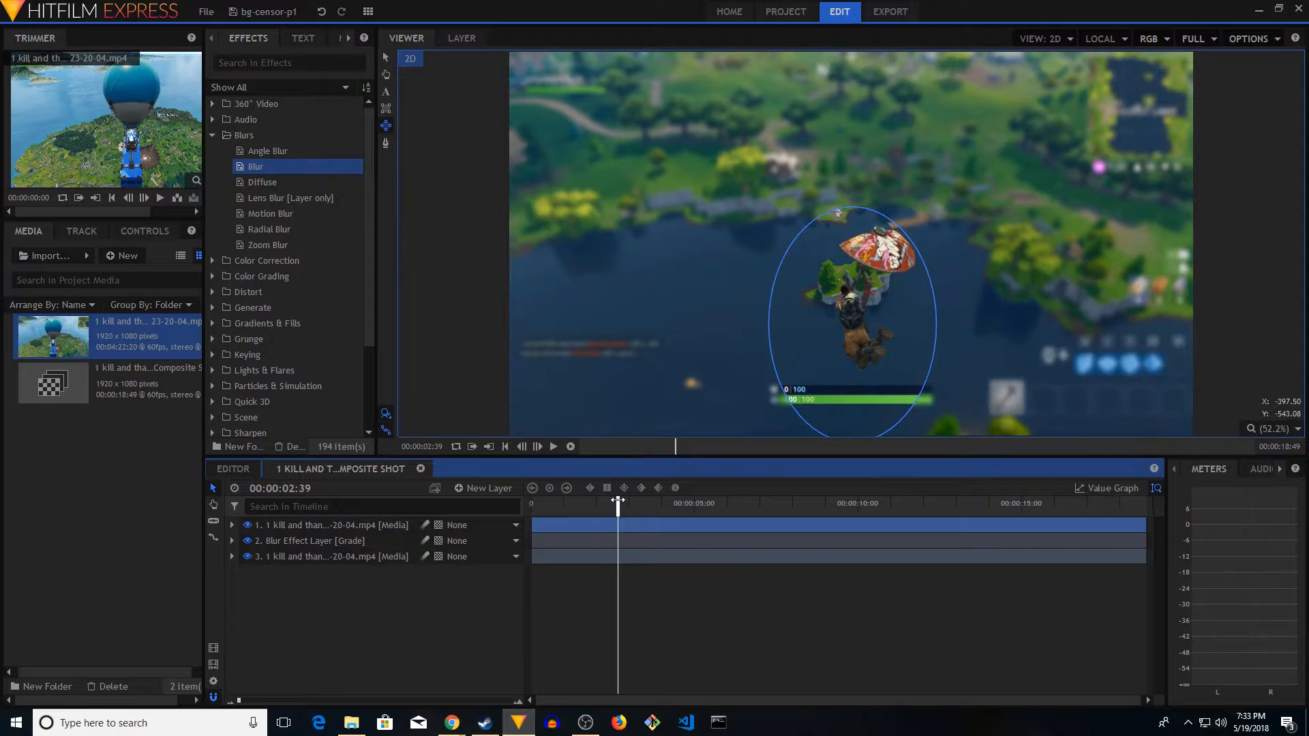
pyautogui.click(554, 447)
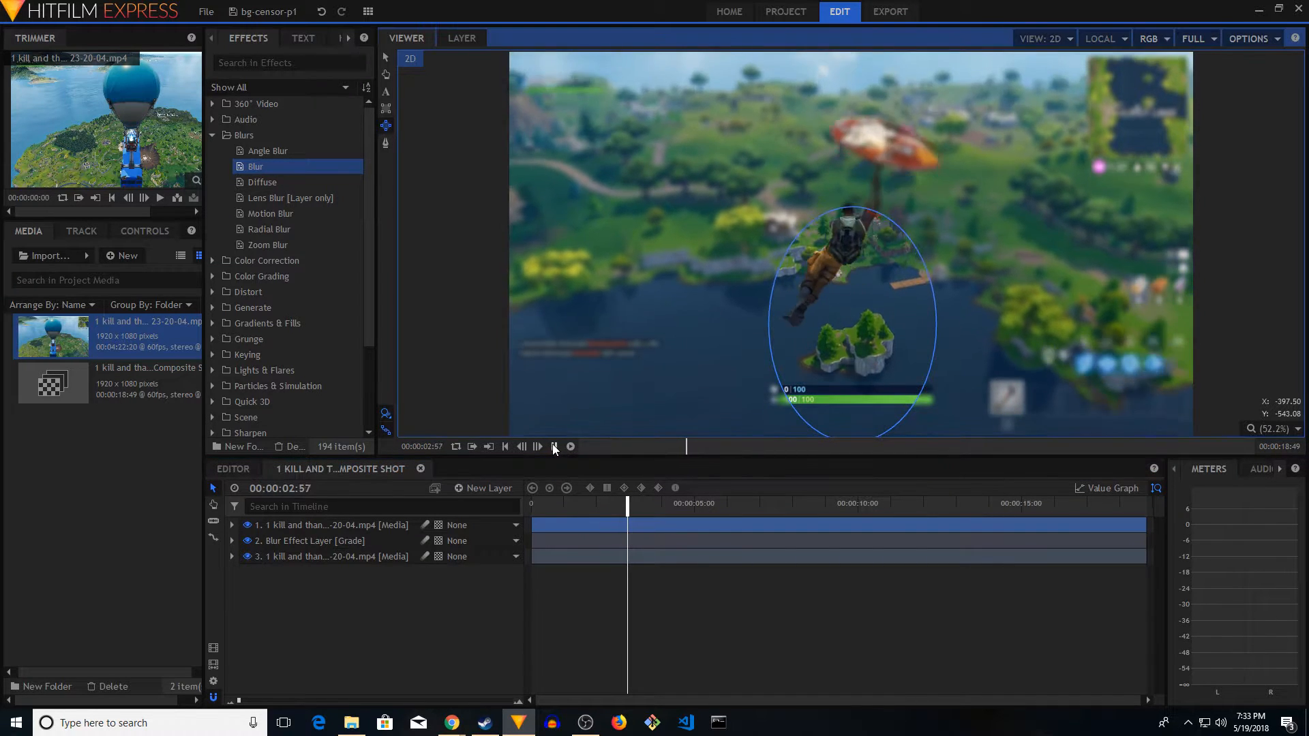
# Slice the uppermost masked gameplay media layer at 00:00:02:42, where the character's glider opens
pyautogui.click(613, 503)
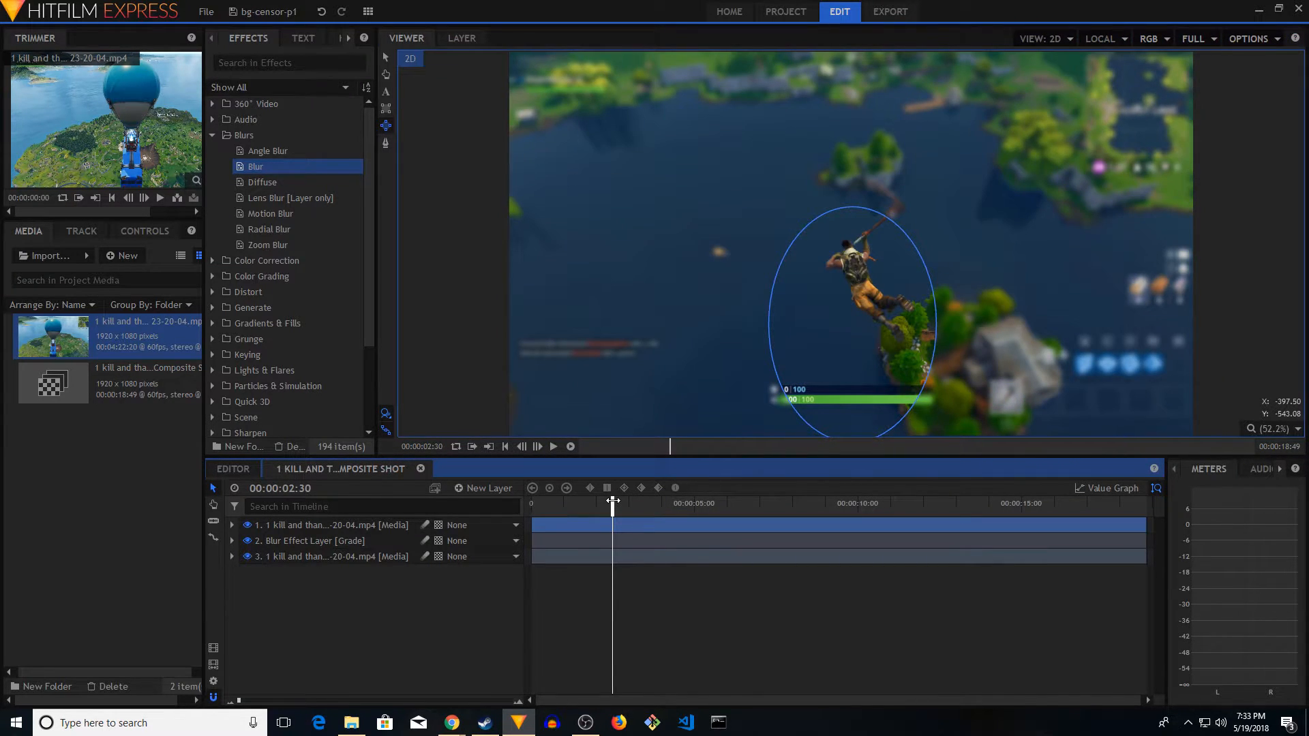
pyautogui.moveTo(613, 502); pyautogui.dragTo(617, 502)
pyautogui.click(540, 447)
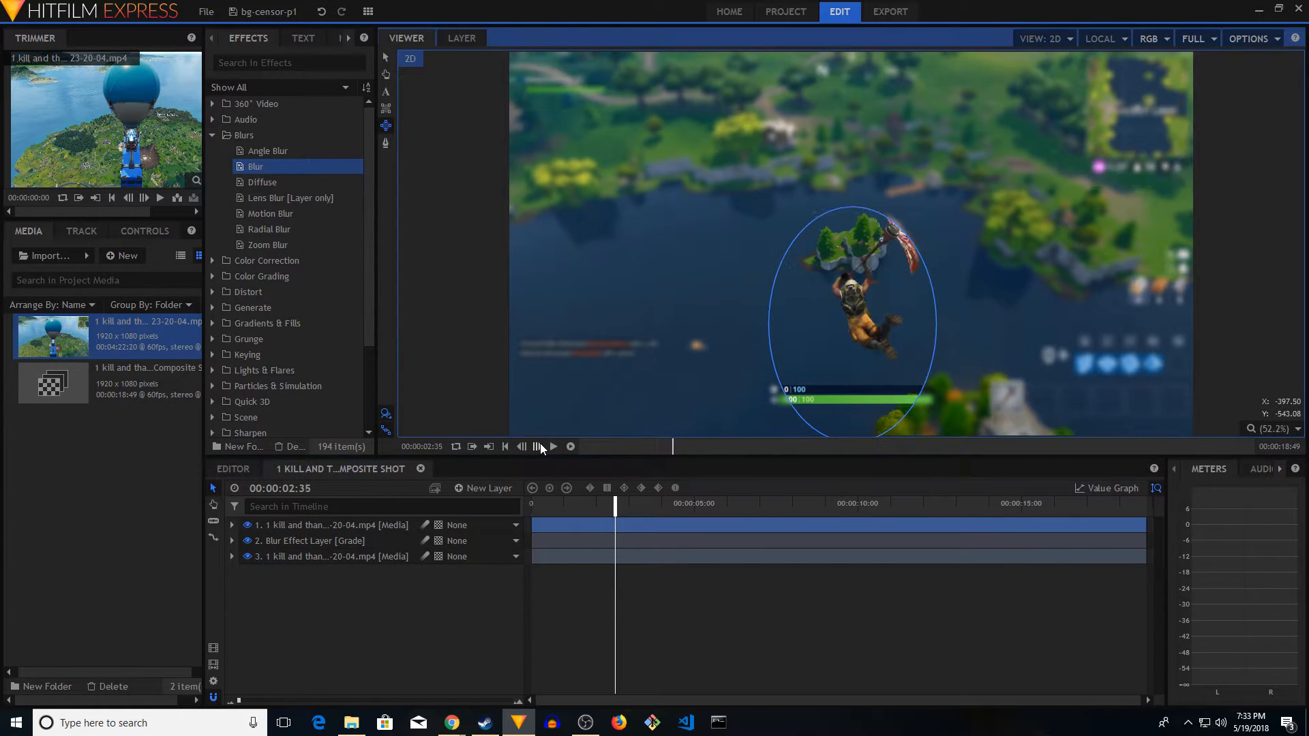
pyautogui.click(540, 444)
pyautogui.click(540, 444)
pyautogui.click(540, 444)
pyautogui.press('s')
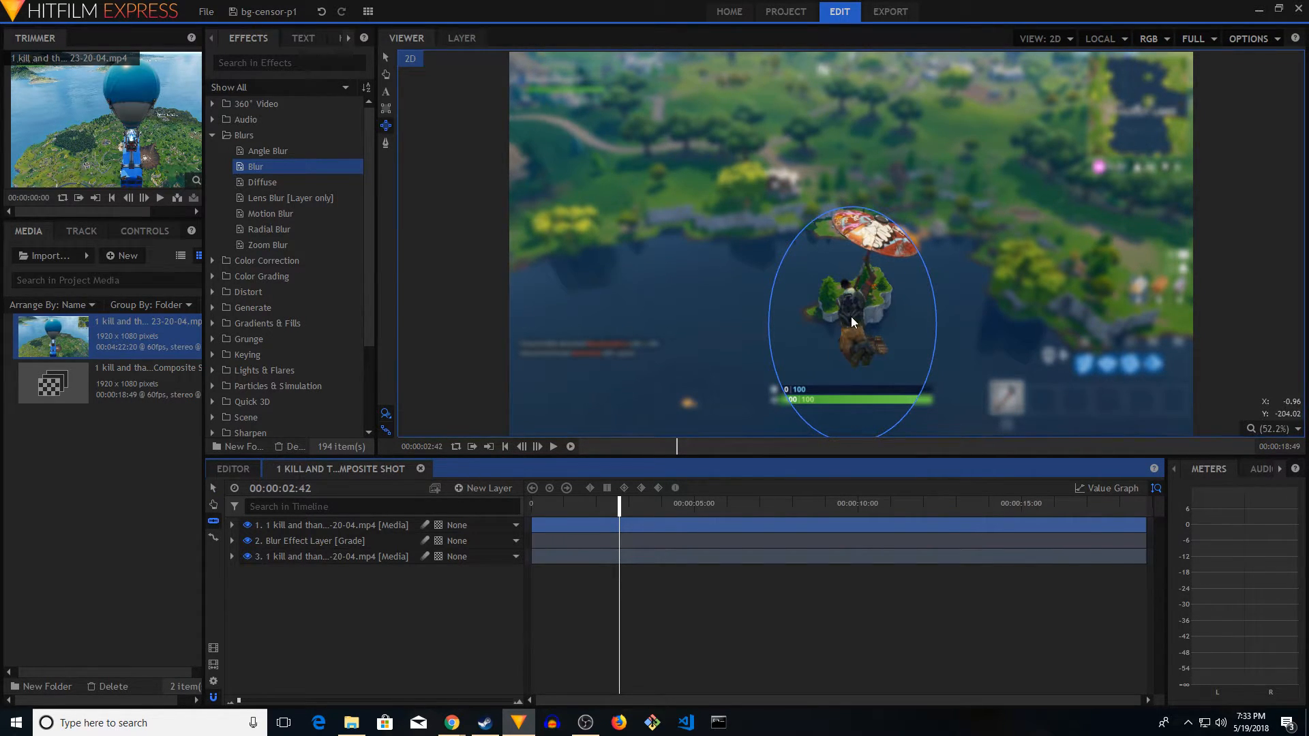
pyautogui.click(213, 522)
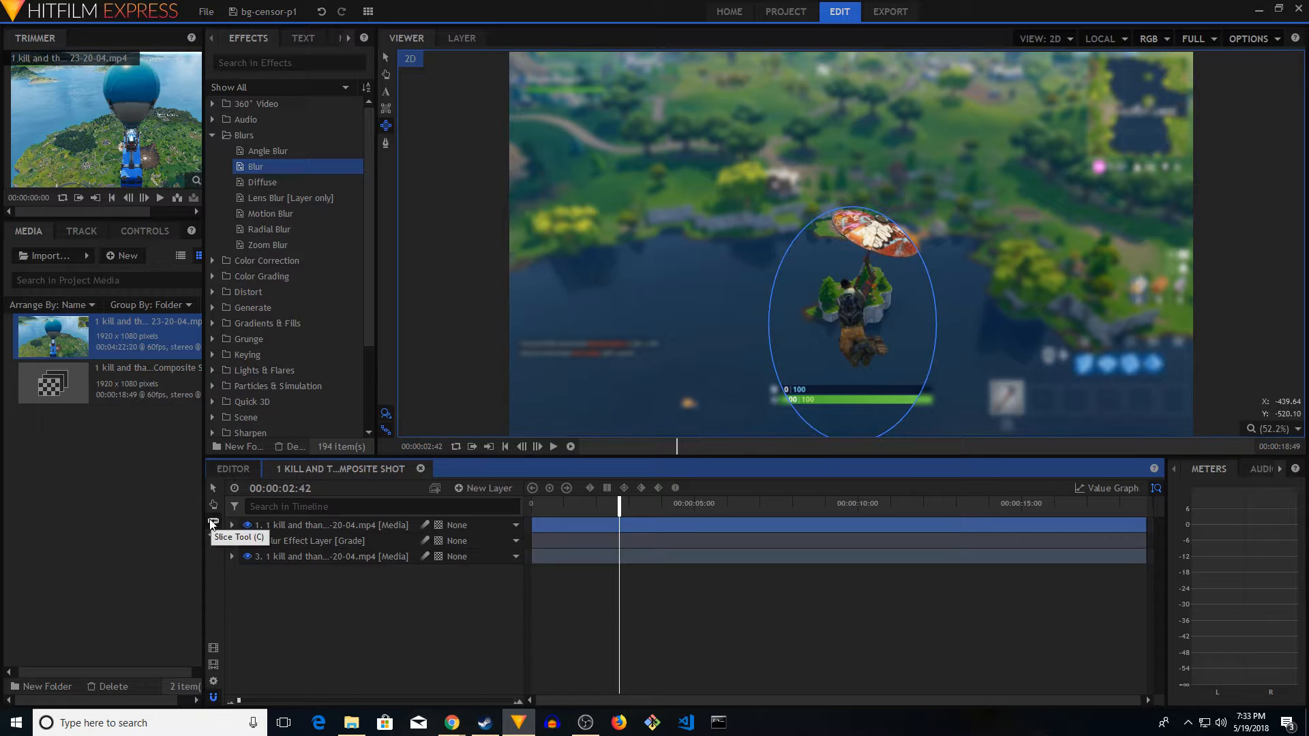
pyautogui.click(621, 525)
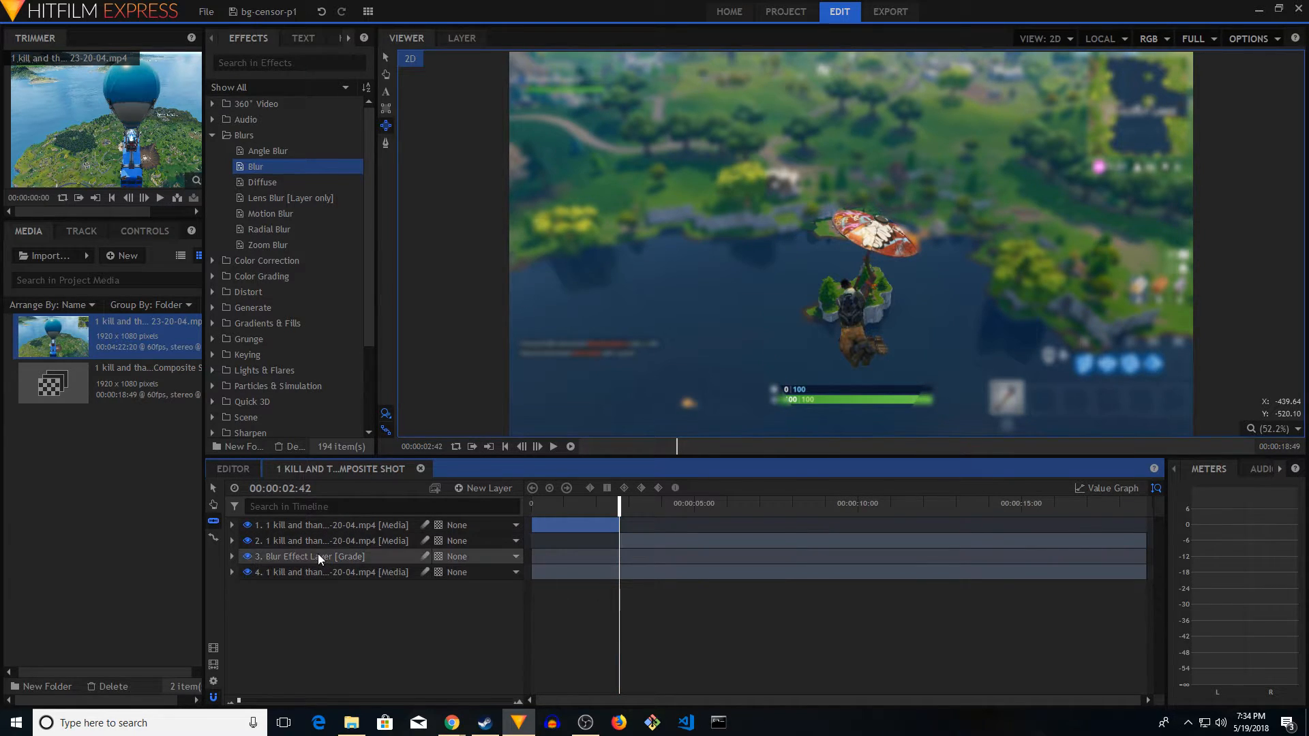
# Move and enlarge the elliptical mask of the segment starting at 00:00:02:42 so it surrounds the character and the open glider
pyautogui.click(289, 540)
pyautogui.click(284, 575)
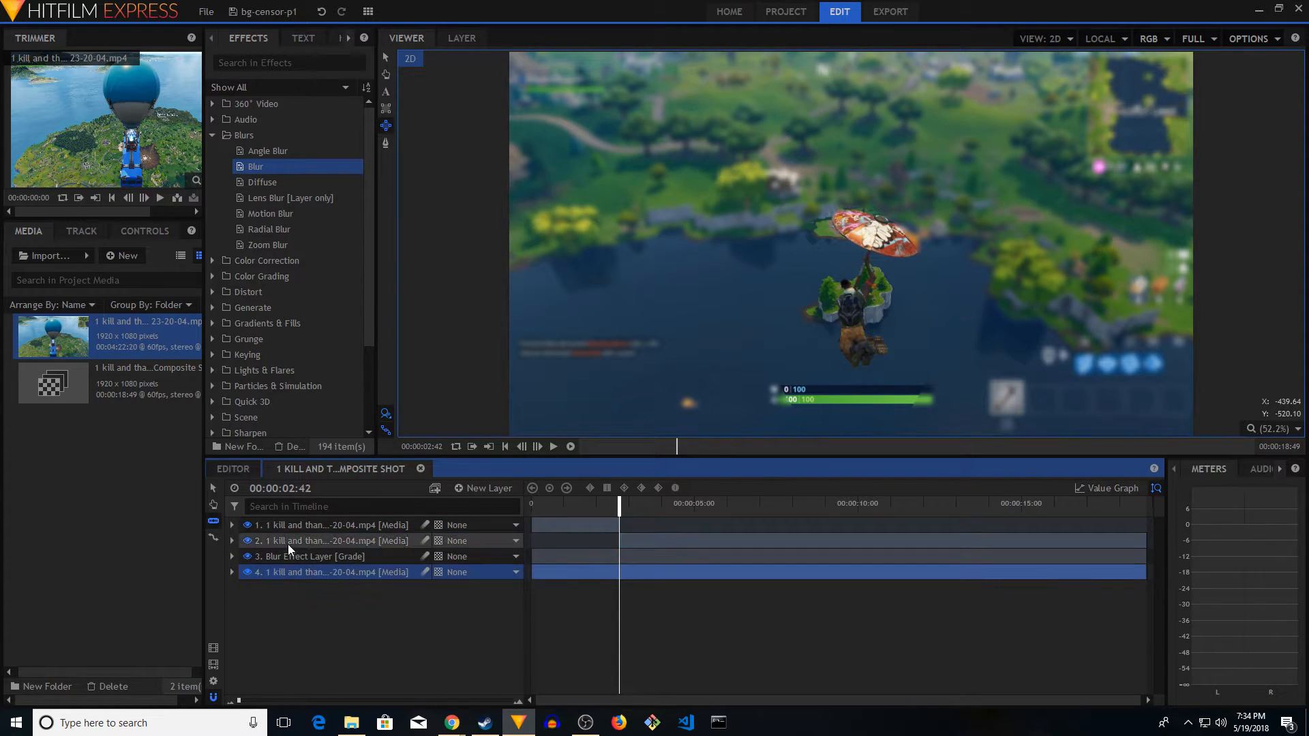
pyautogui.click(288, 542)
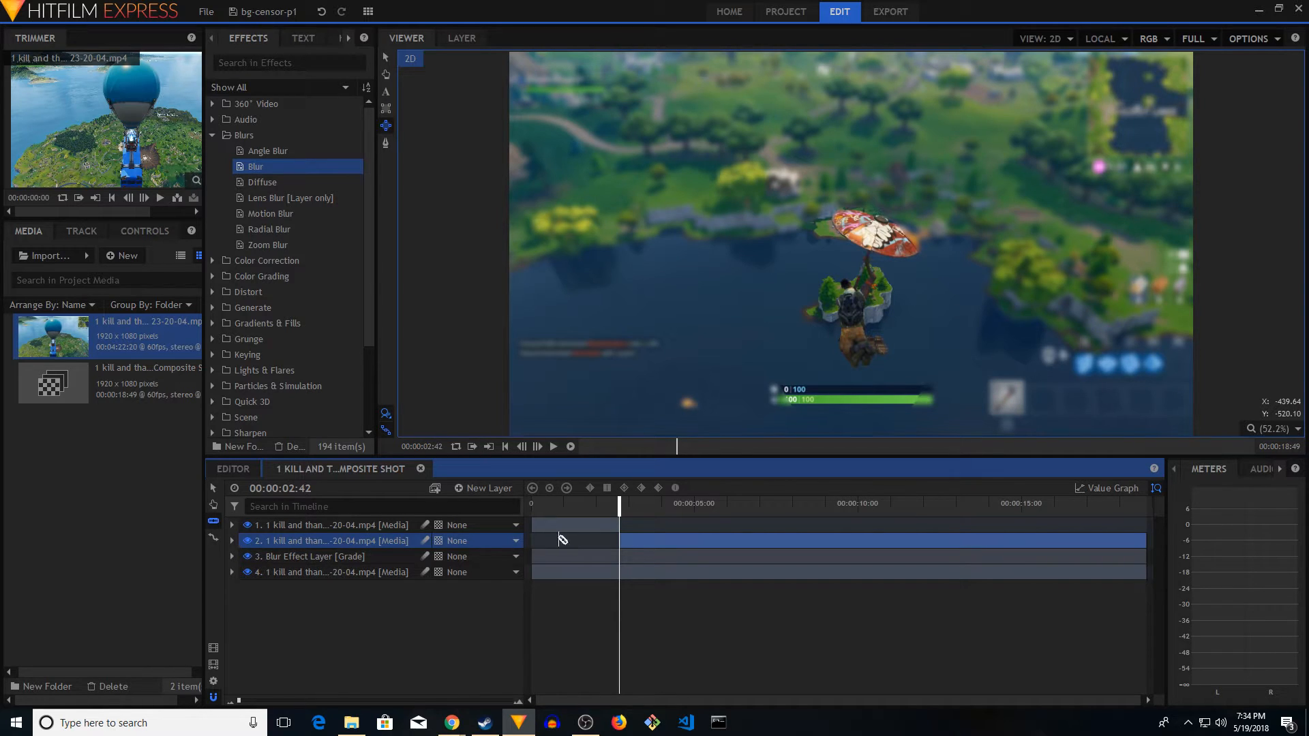
pyautogui.click(231, 541)
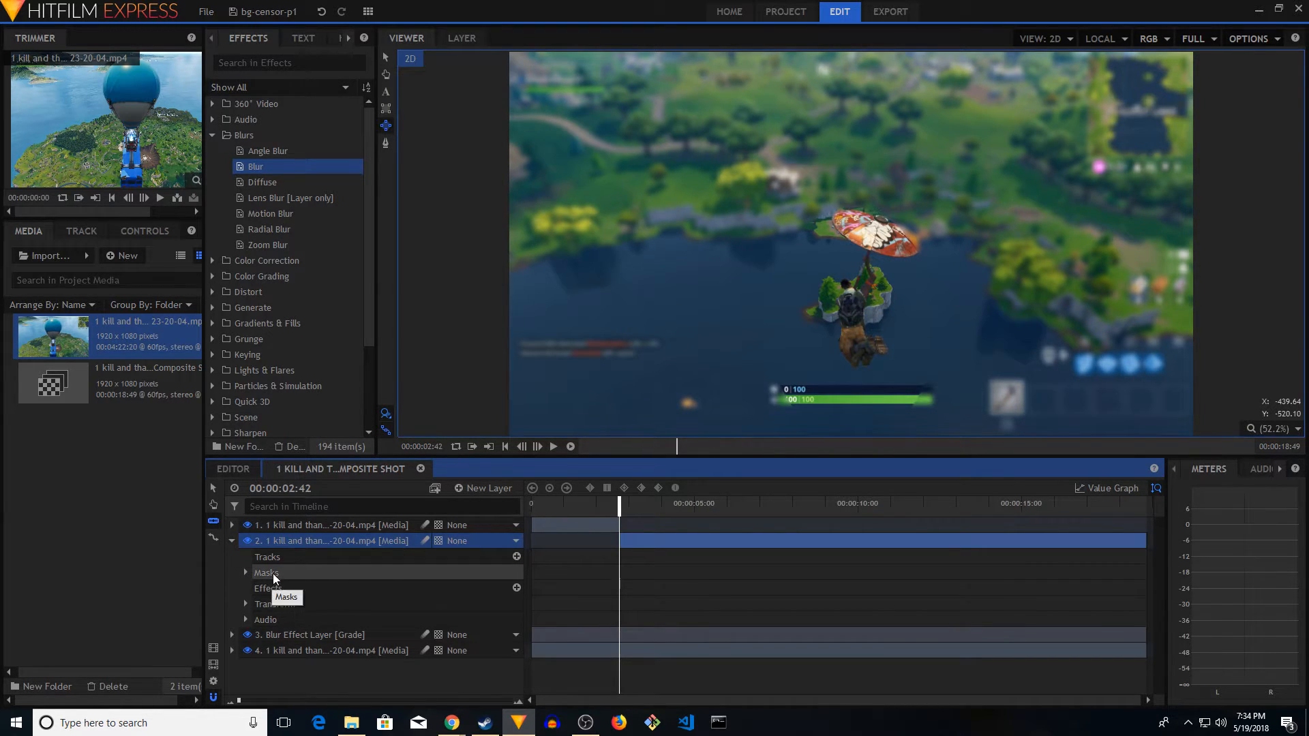
pyautogui.click(244, 573)
pyautogui.click(319, 588)
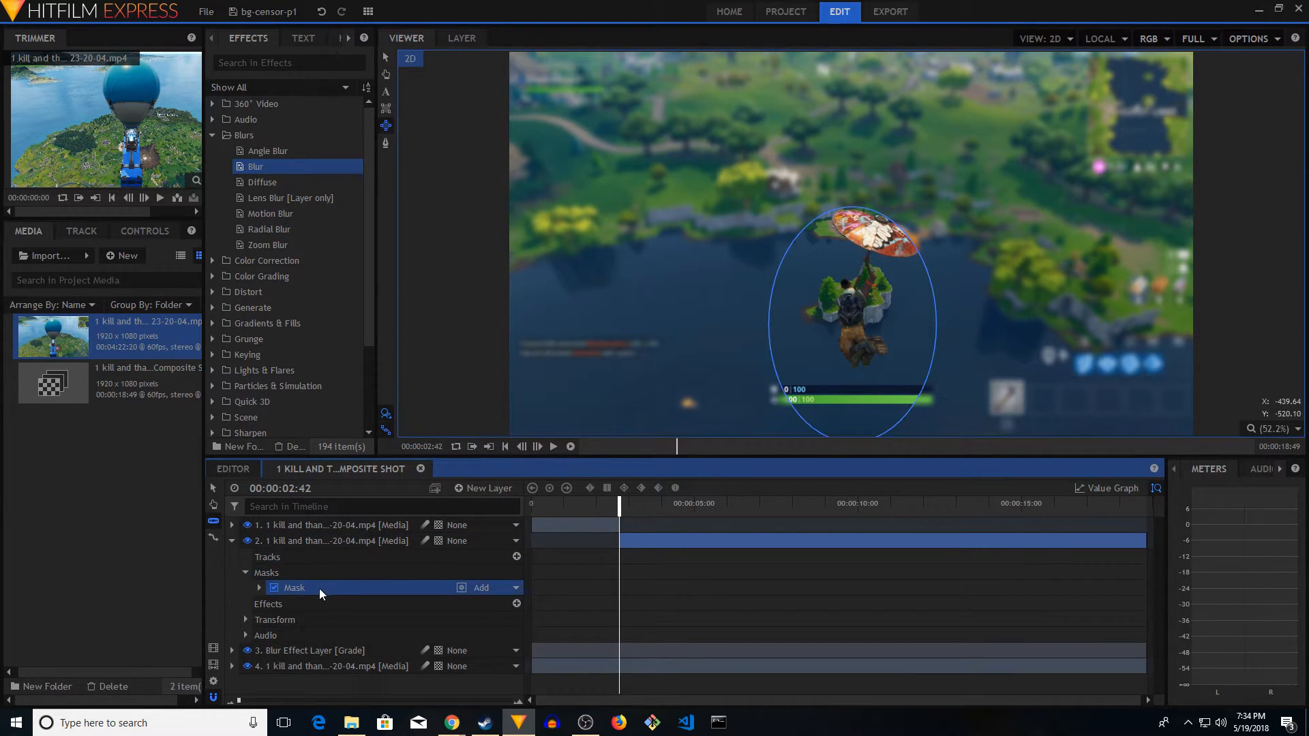
pyautogui.click(387, 58)
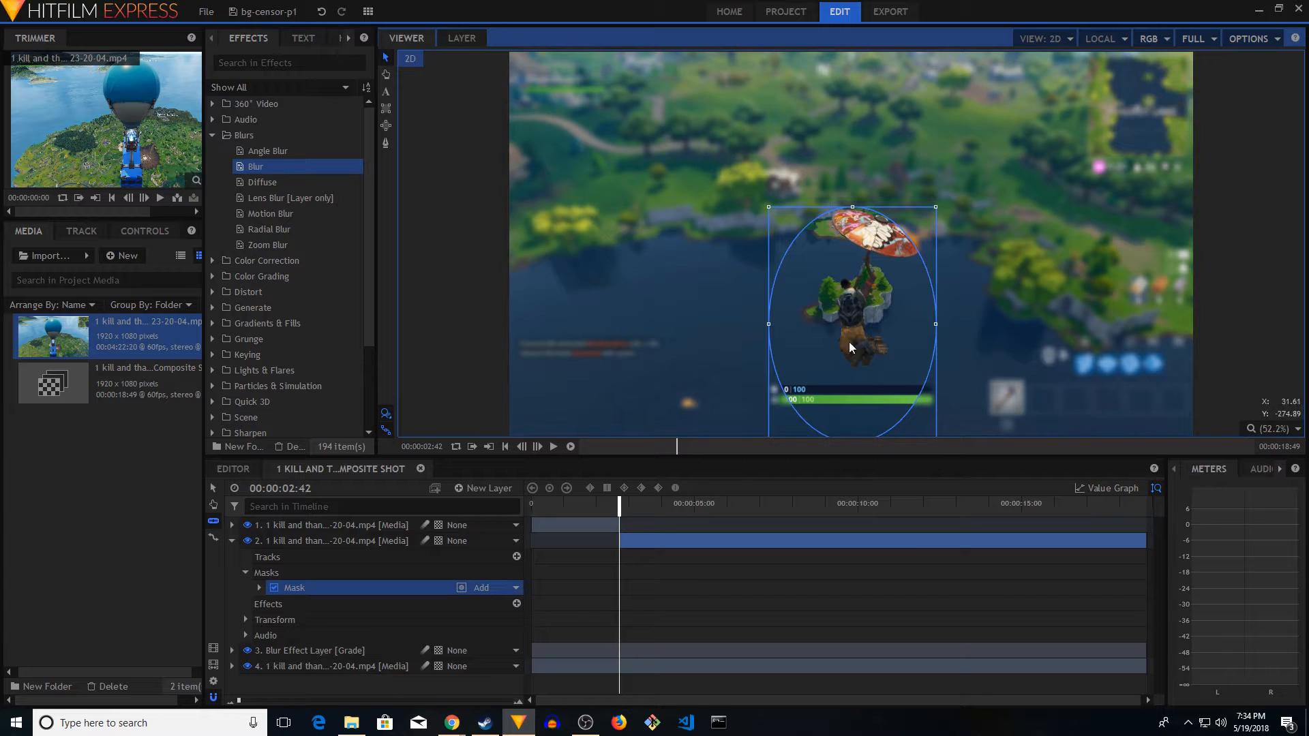
pyautogui.moveTo(890, 364); pyautogui.dragTo(900, 322)
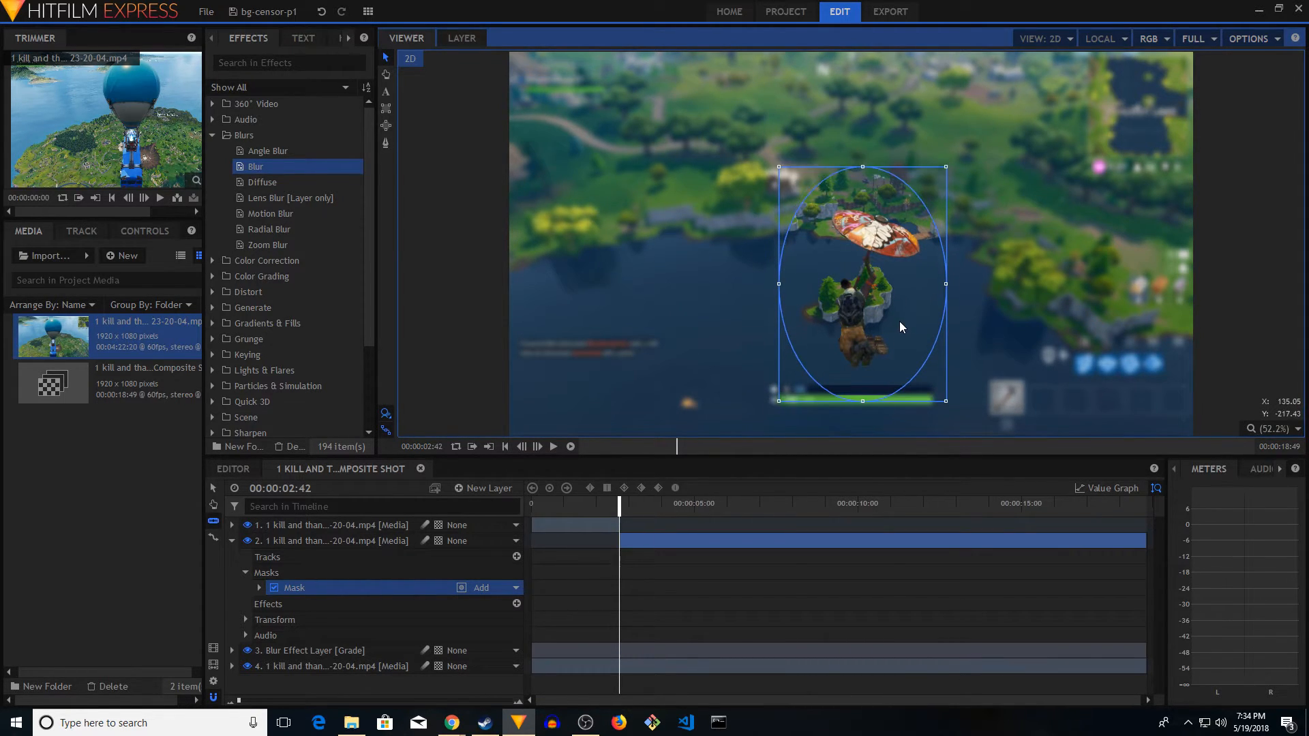
pyautogui.moveTo(945, 401); pyautogui.dragTo(958, 419)
pyautogui.moveTo(904, 345); pyautogui.dragTo(902, 354)
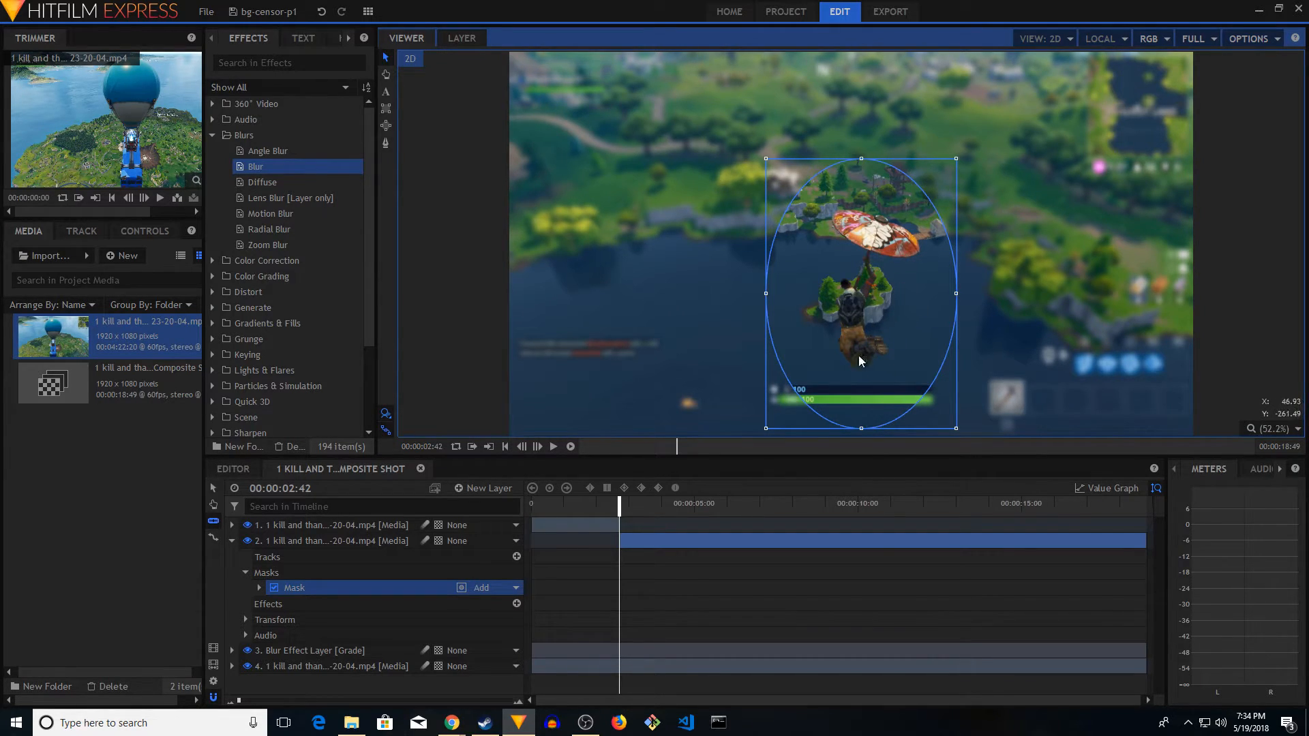
# Slice the second media layer at 00:00:02:46 and move the short segment's mask up around the glider
pyautogui.click(553, 446)
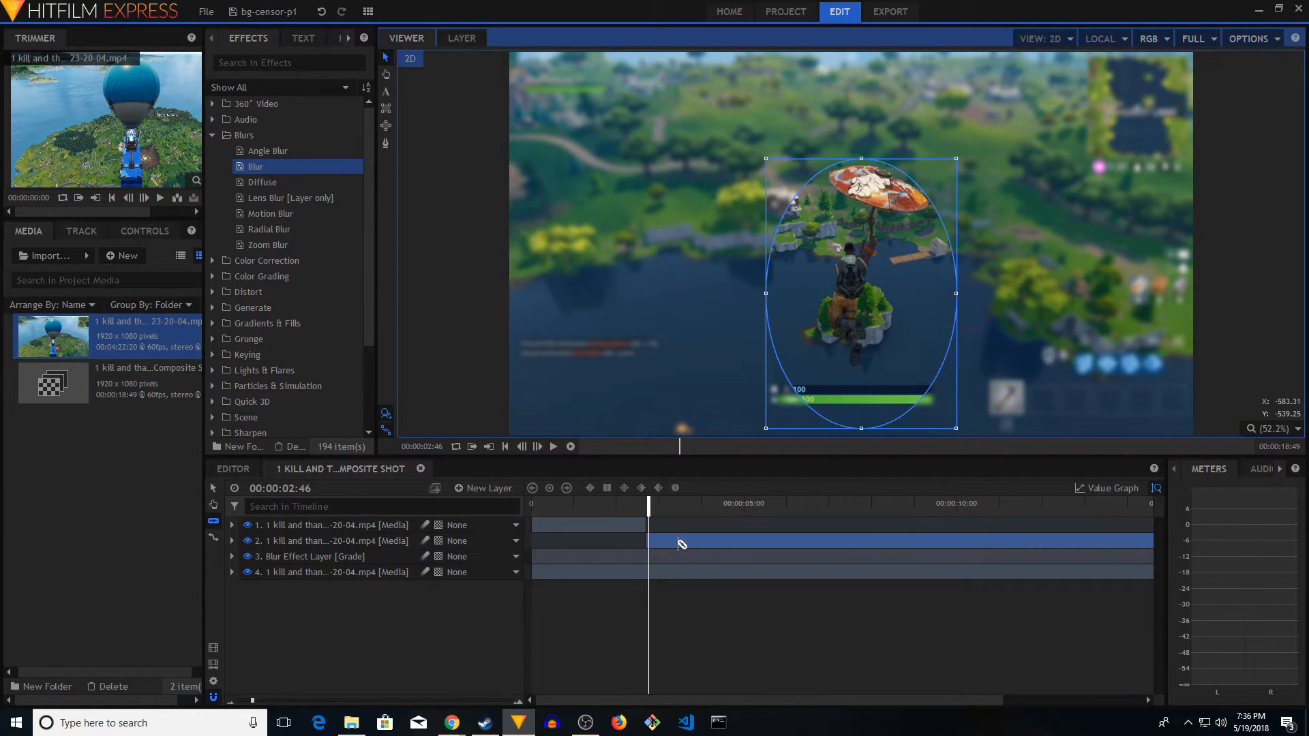
pyautogui.scroll(2, 682, 543)
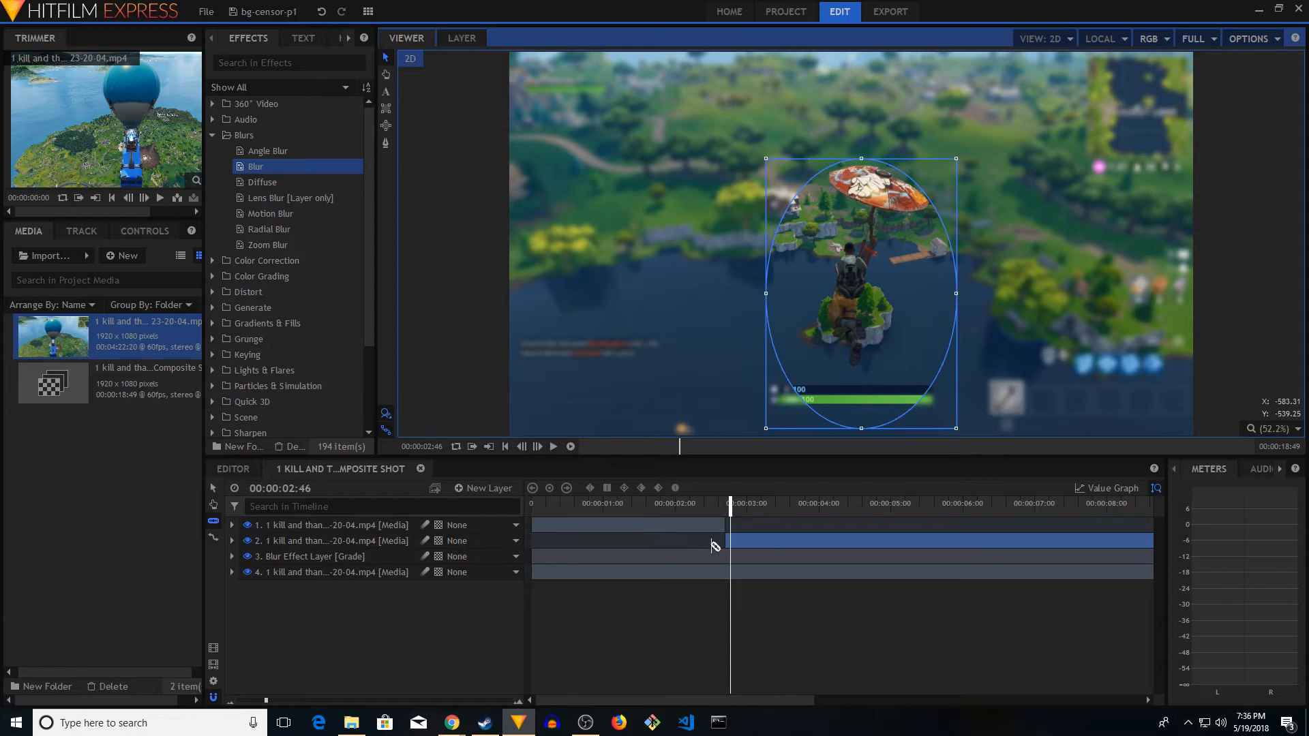
pyautogui.click(735, 540)
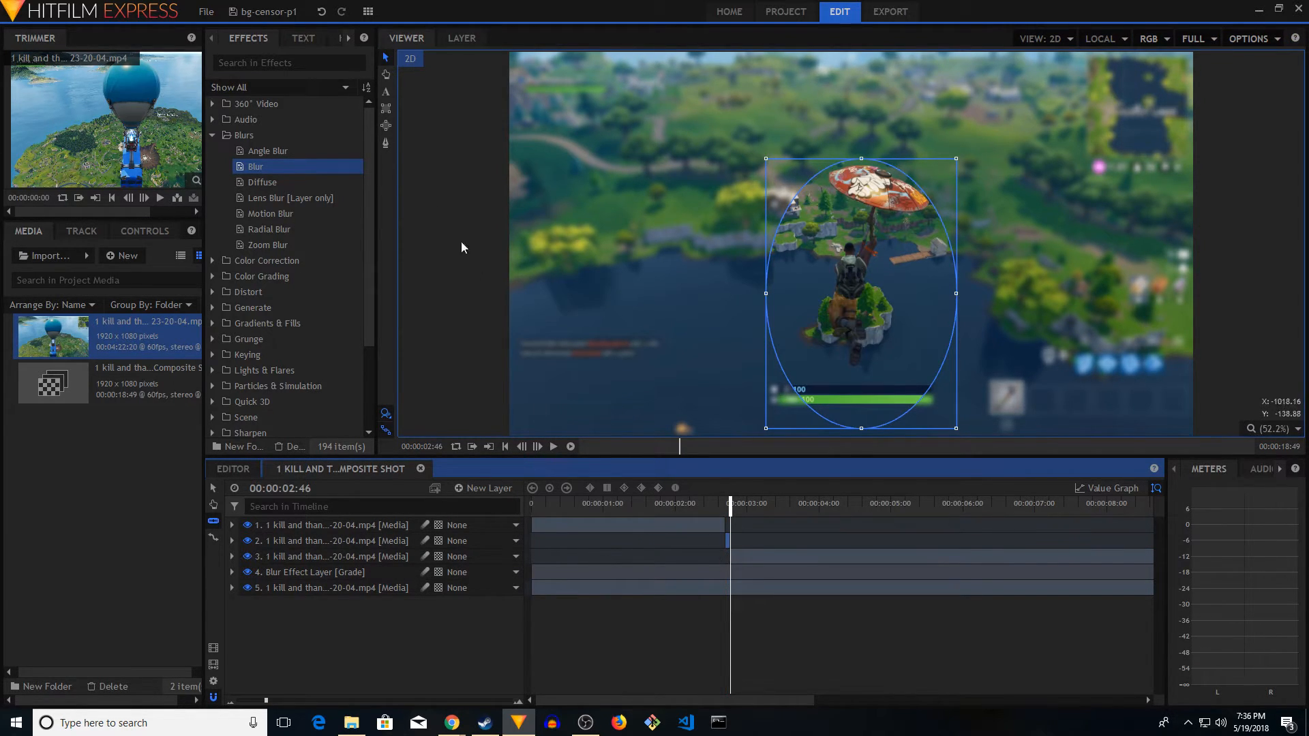
pyautogui.click(386, 58)
pyautogui.moveTo(863, 253); pyautogui.dragTo(864, 226)
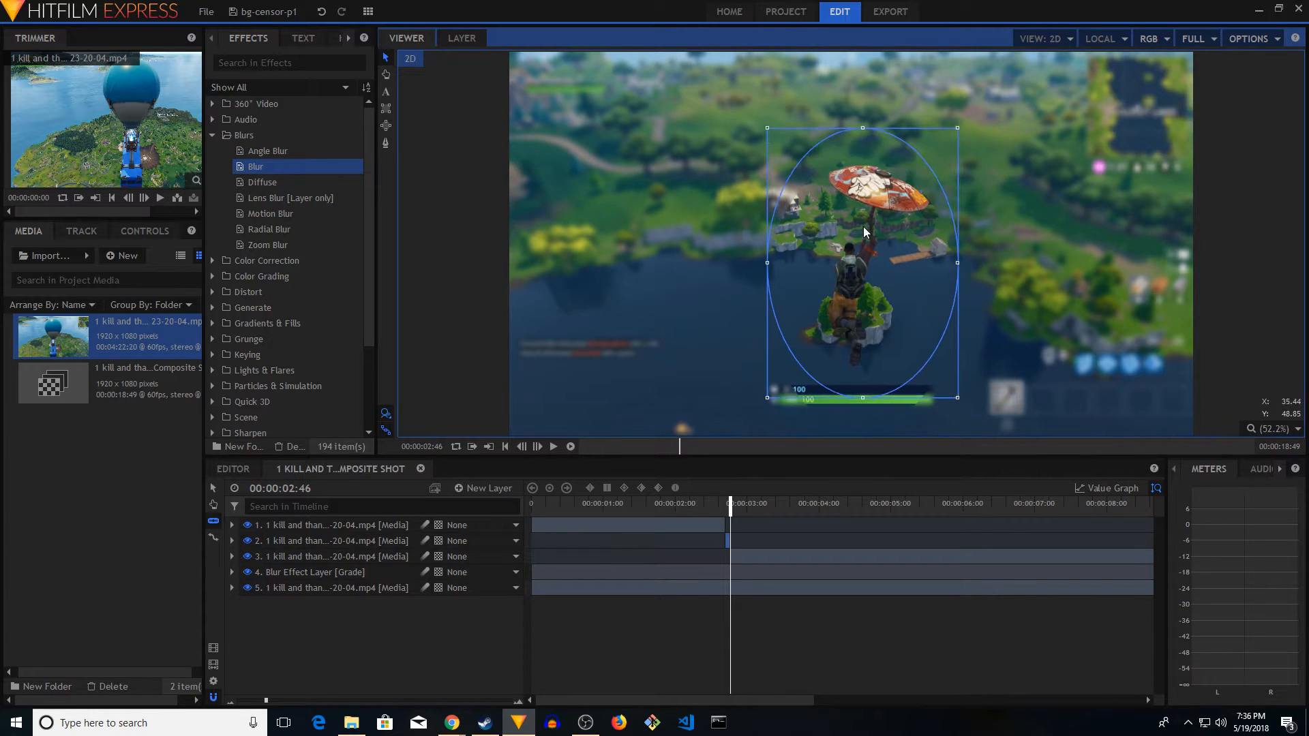
# Slice the third media layer at 00:00:03:29 and move its mask up to enclose the glider and character
pyautogui.click(553, 447)
pyautogui.click(553, 447)
pyautogui.click(740, 508)
pyautogui.click(387, 556)
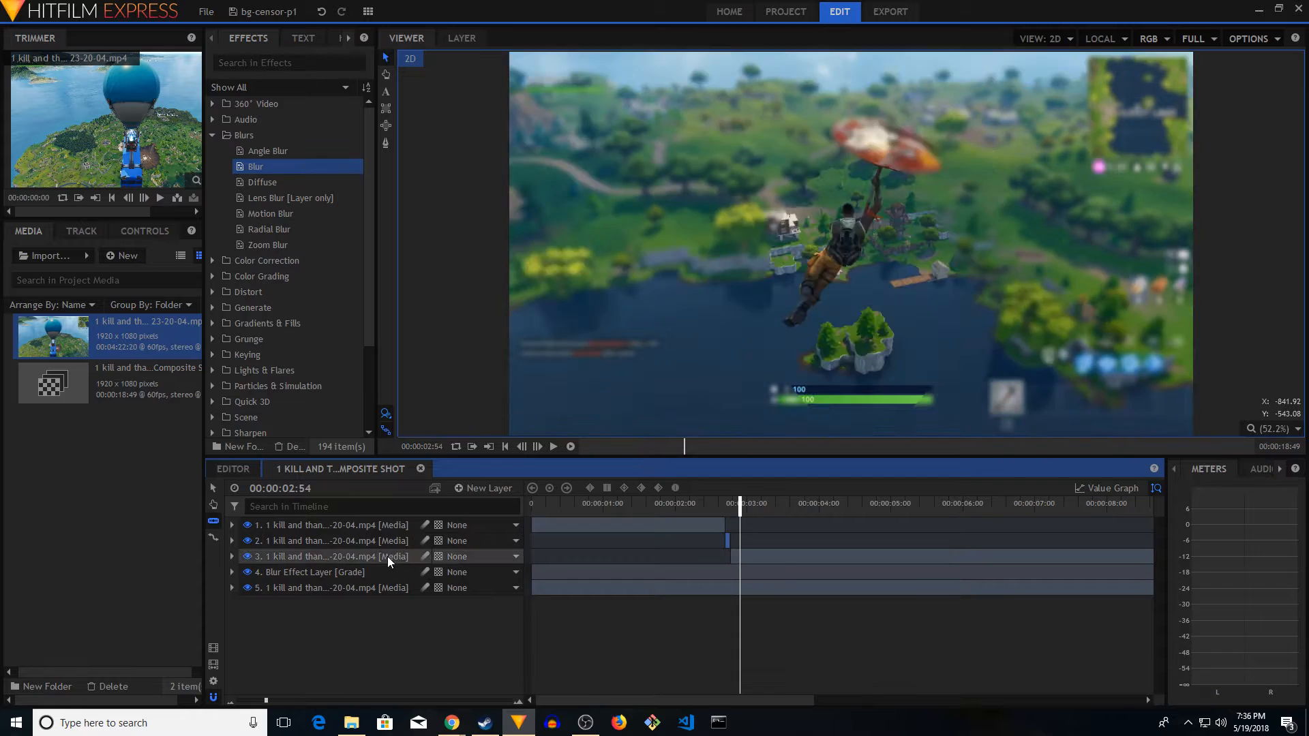
pyautogui.click(781, 503)
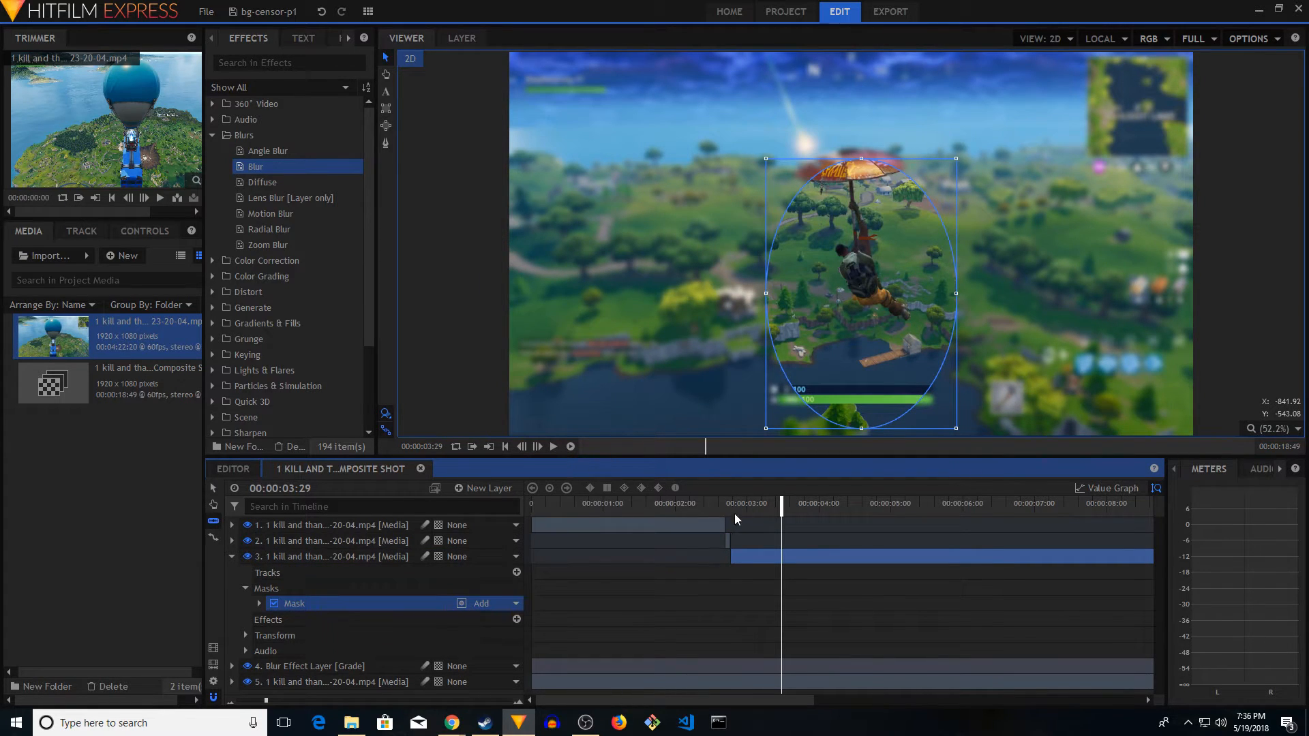
pyautogui.click(784, 557)
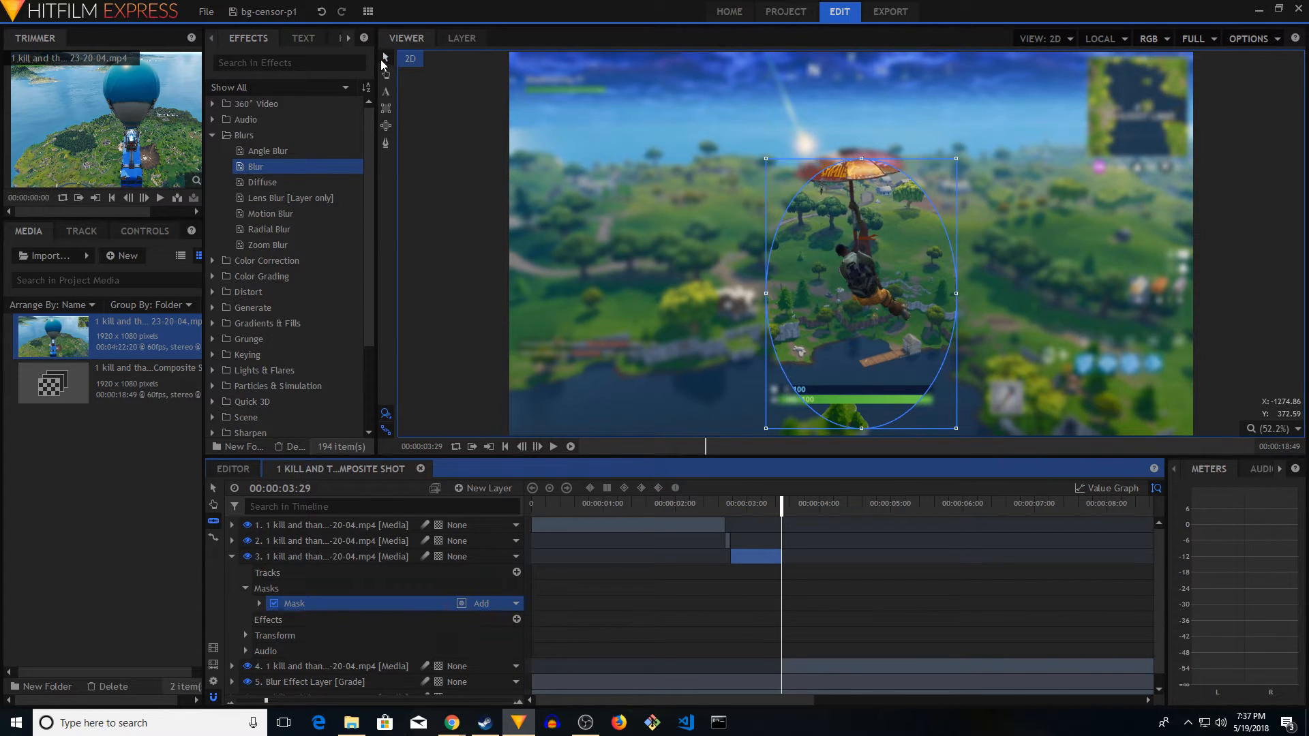
pyautogui.moveTo(861, 296); pyautogui.dragTo(866, 258)
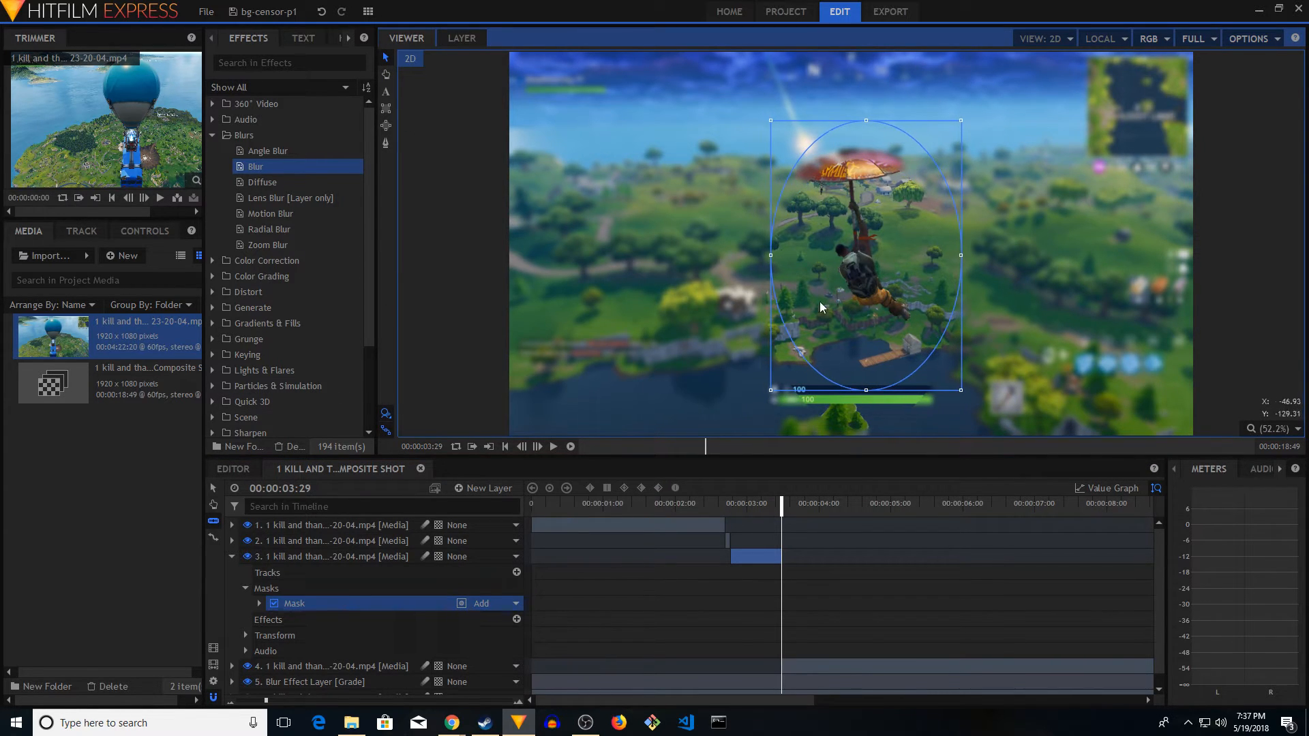
# Play the composite shot across the sliced segments and again from the start to check how the masks follow the character
pyautogui.click(674, 505)
pyautogui.click(554, 446)
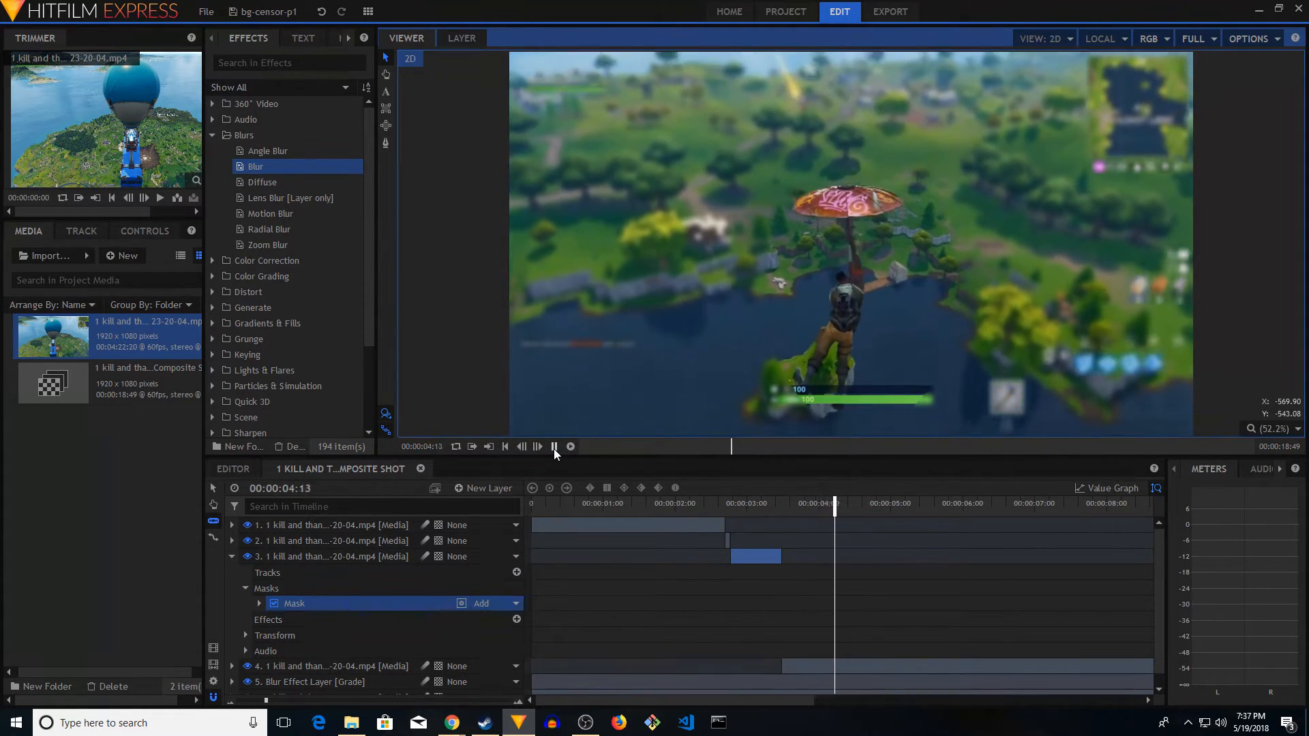
pyautogui.click(554, 447)
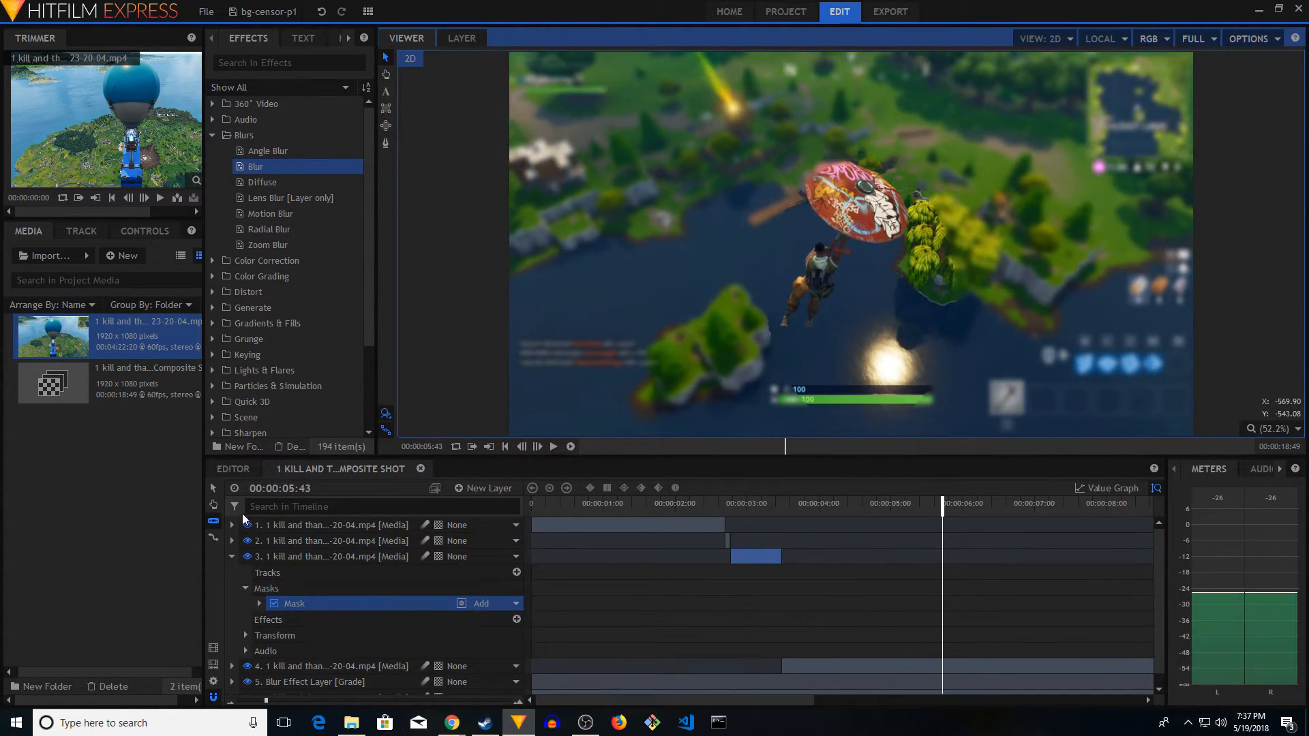
pyautogui.click(232, 557)
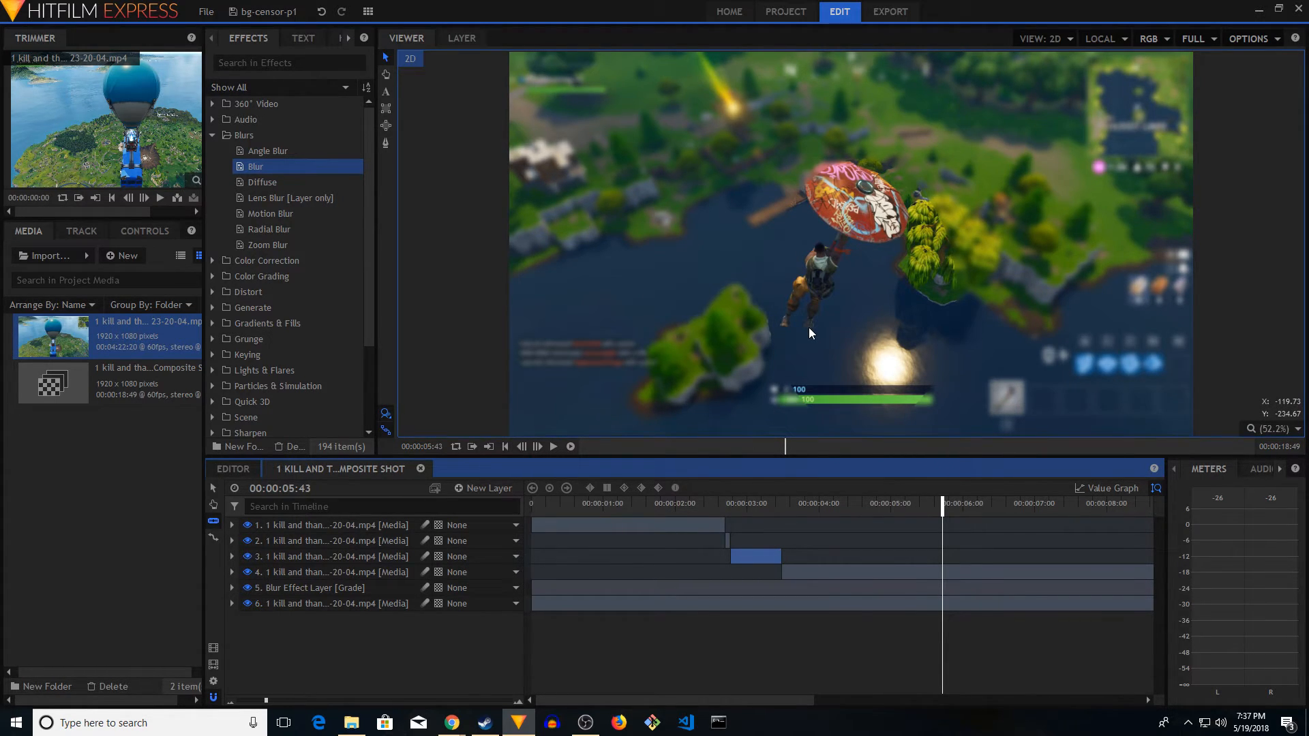
pyautogui.click(505, 447)
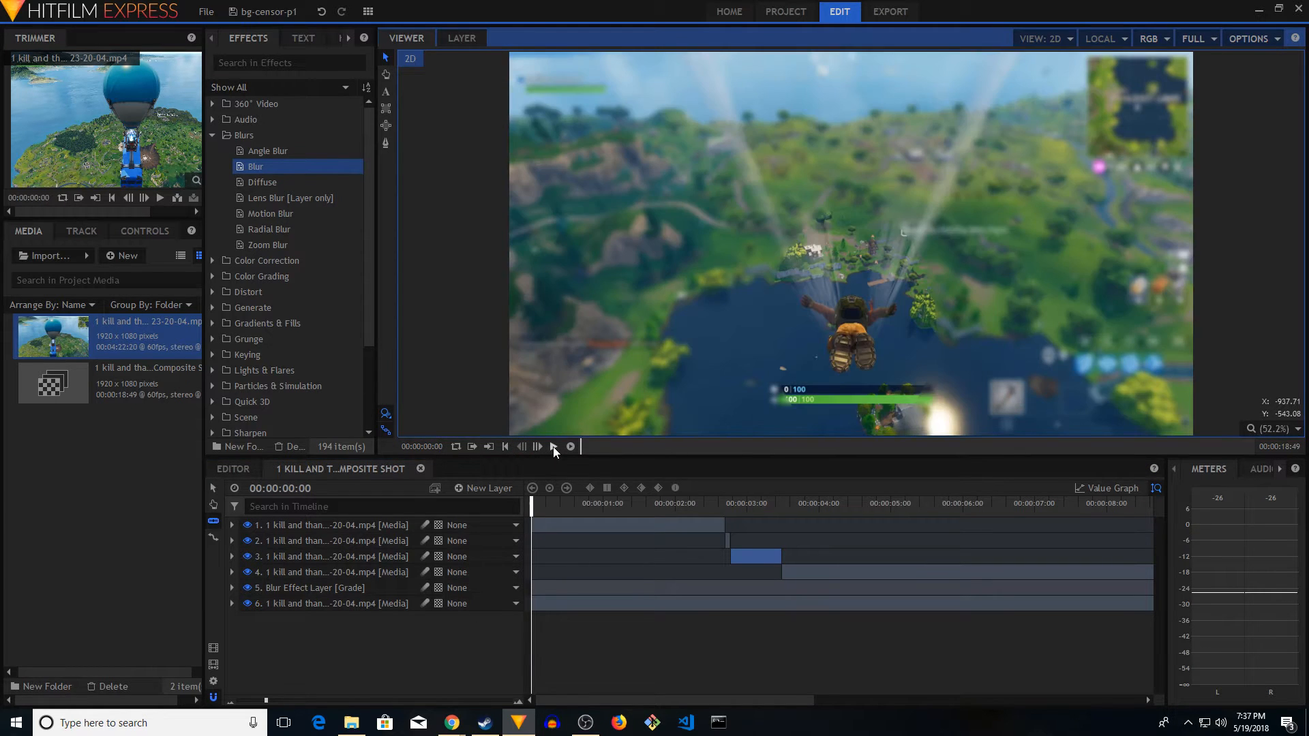
pyautogui.click(554, 447)
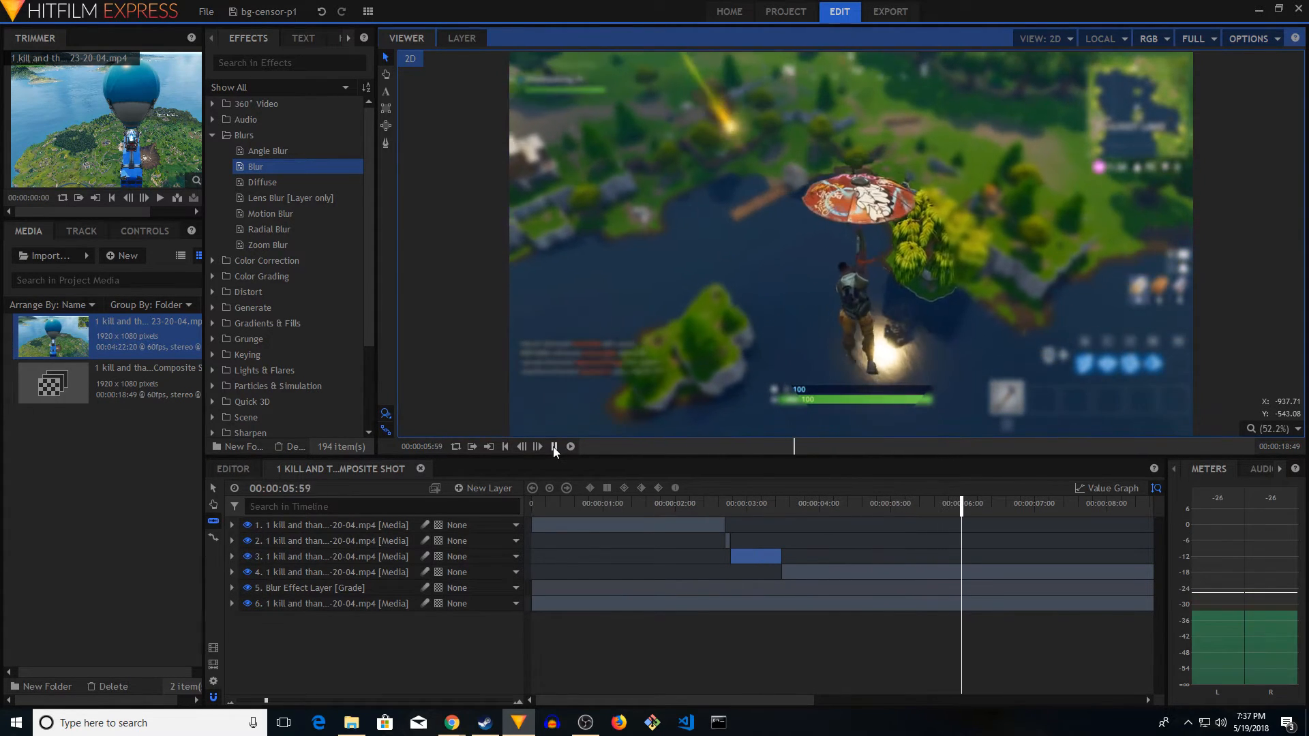
pyautogui.click(554, 446)
pyautogui.click(505, 446)
# Set the Blur radius on the Blur Effect Layer to 23.5 px and play the shot from the start
pyautogui.click(232, 588)
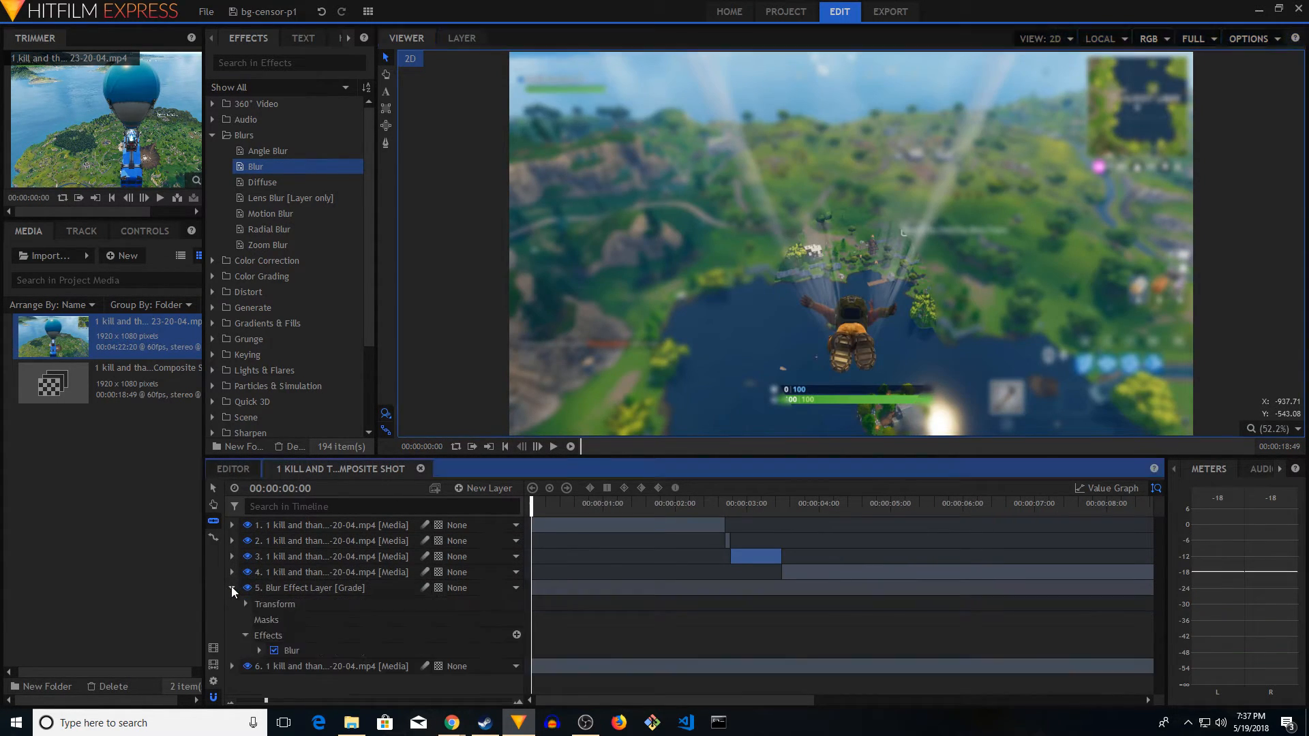
pyautogui.click(327, 648)
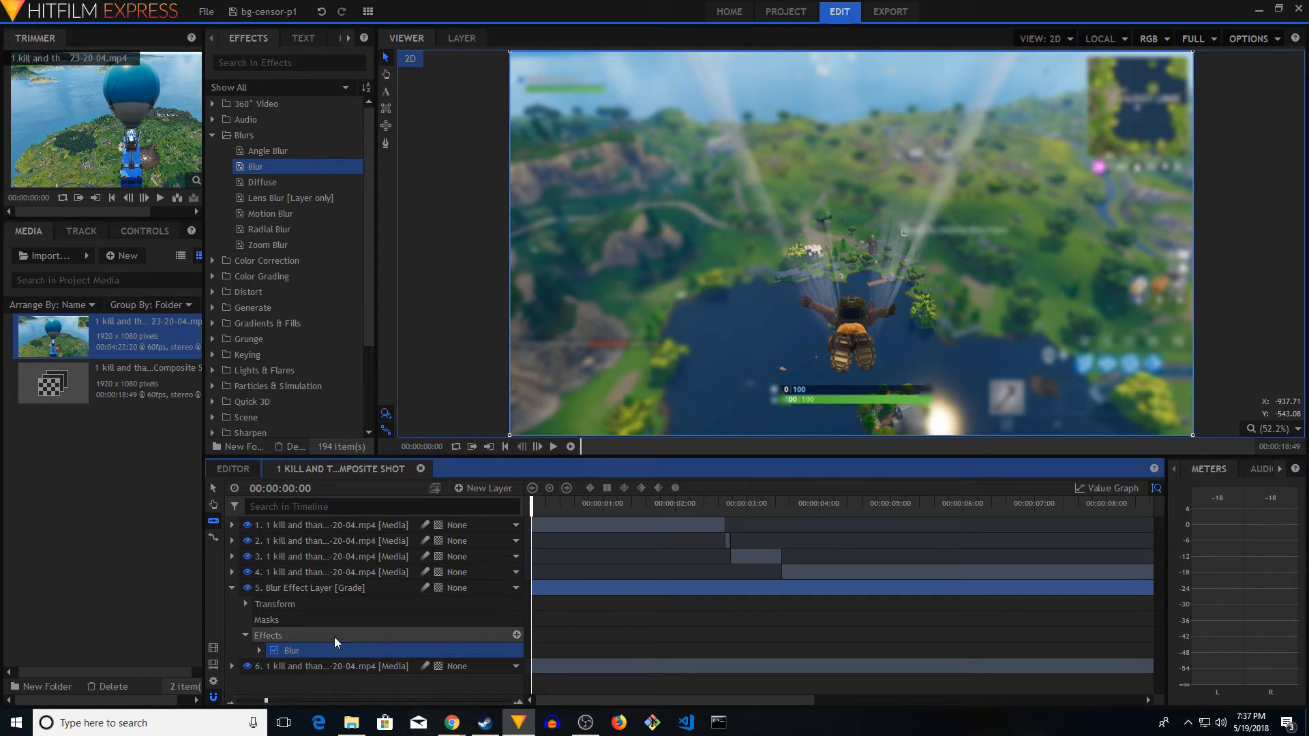
pyautogui.click(259, 650)
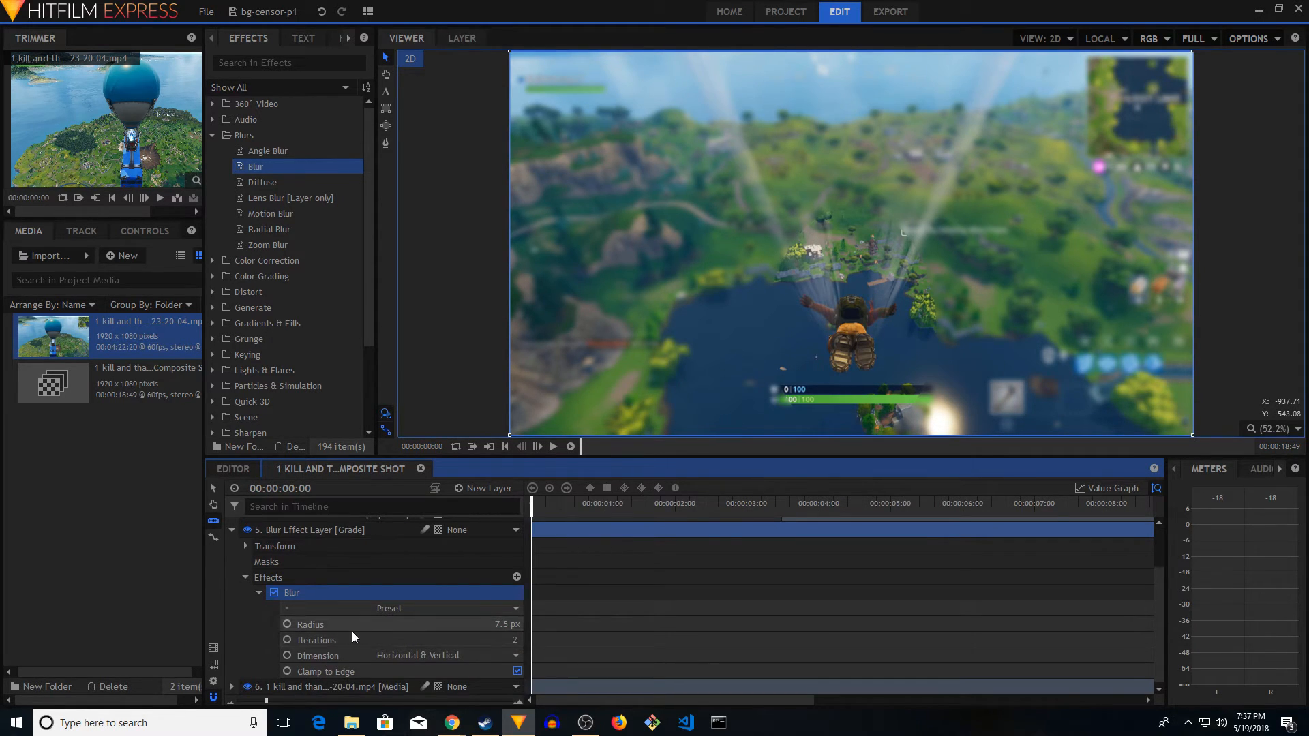
pyautogui.click(433, 628)
pyautogui.moveTo(508, 625)
pyautogui.mouseDown()
pyautogui.moveTo(520, 626)
pyautogui.moveTo(485, 625)
pyautogui.moveTo(507, 625)
pyautogui.mouseUp()
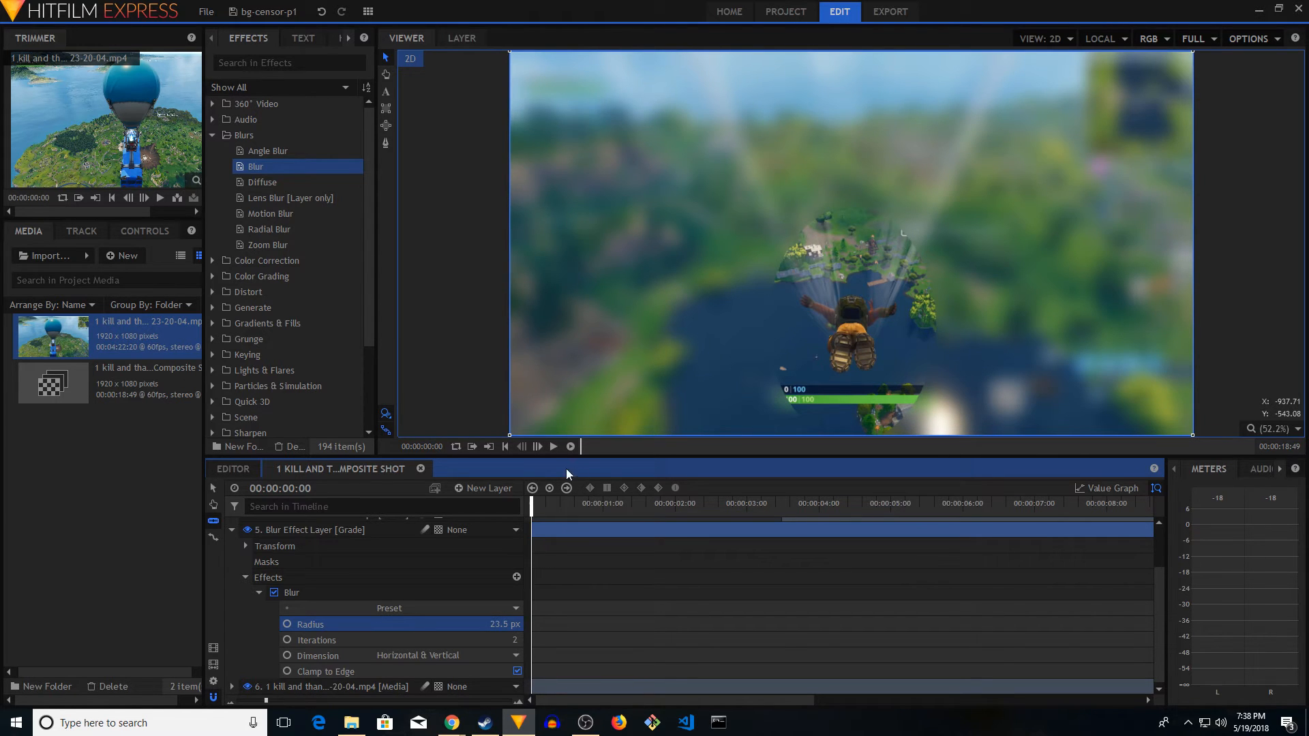
pyautogui.click(553, 446)
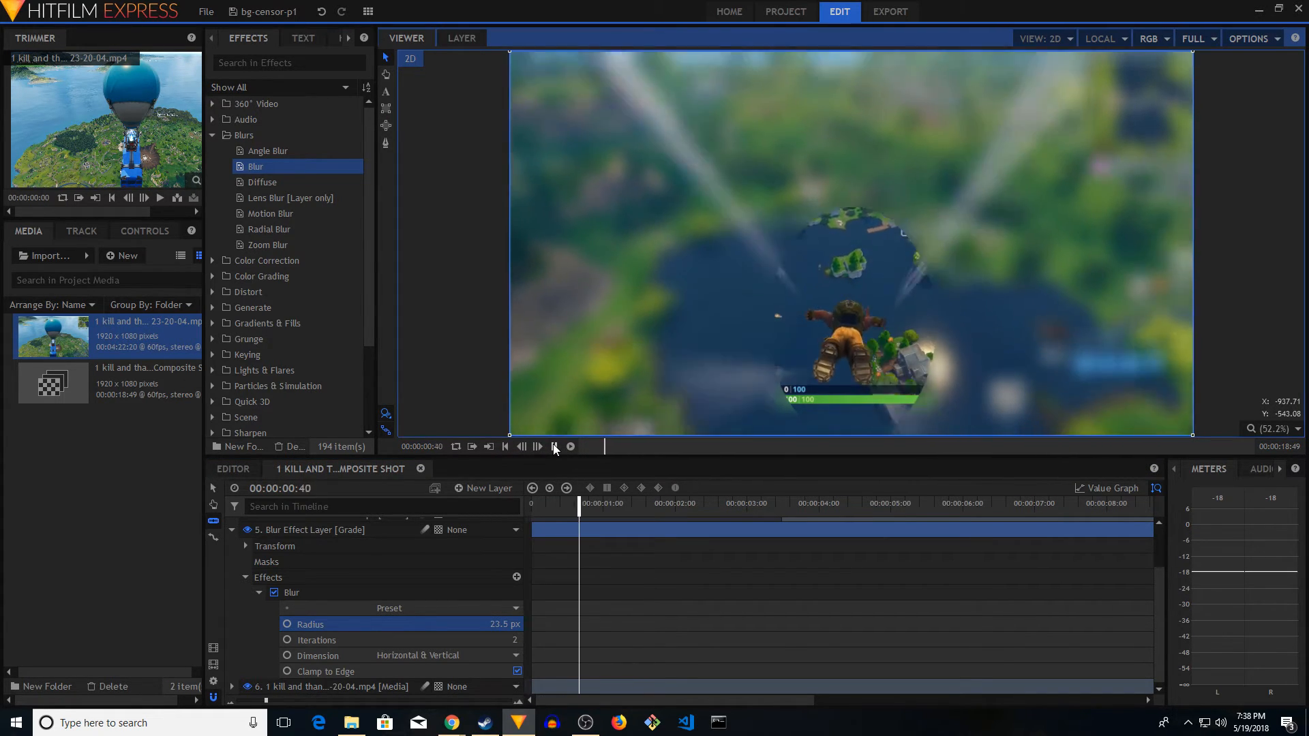